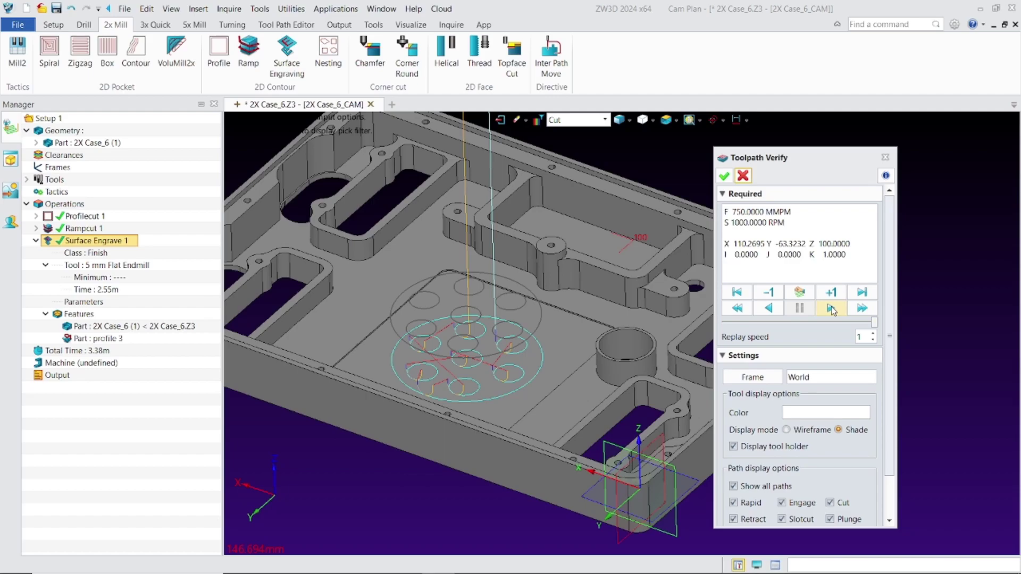
- Close Toolpath Verify after reviewing the Surface Engrave 1 simulation
{"action": "left_click", "coordinate": [743, 175]}
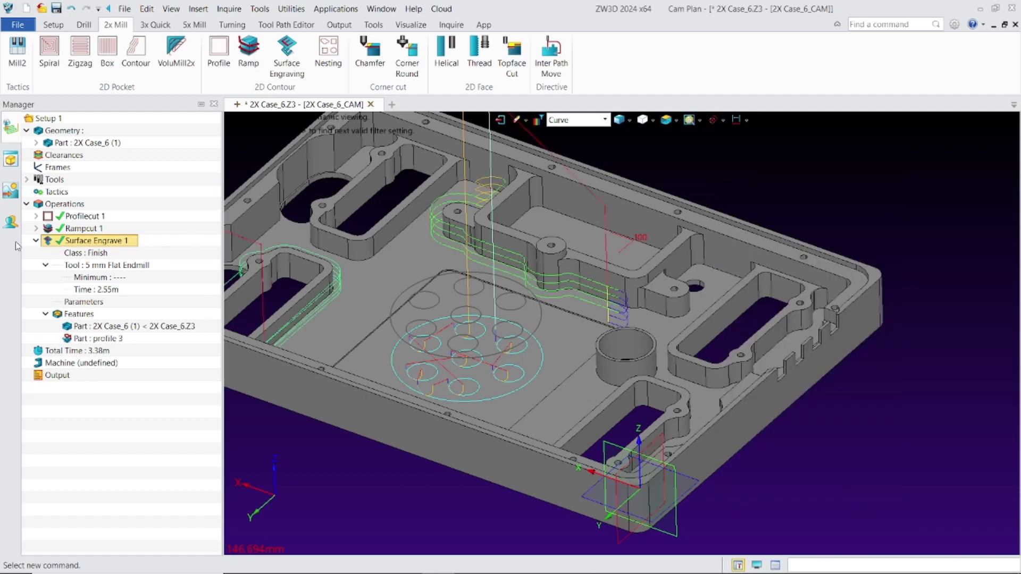
- Collapse Surface Engrave 1, fit the view, and create a standalone sketch file named Nesting
{"action": "left_click", "coordinate": [35, 241]}
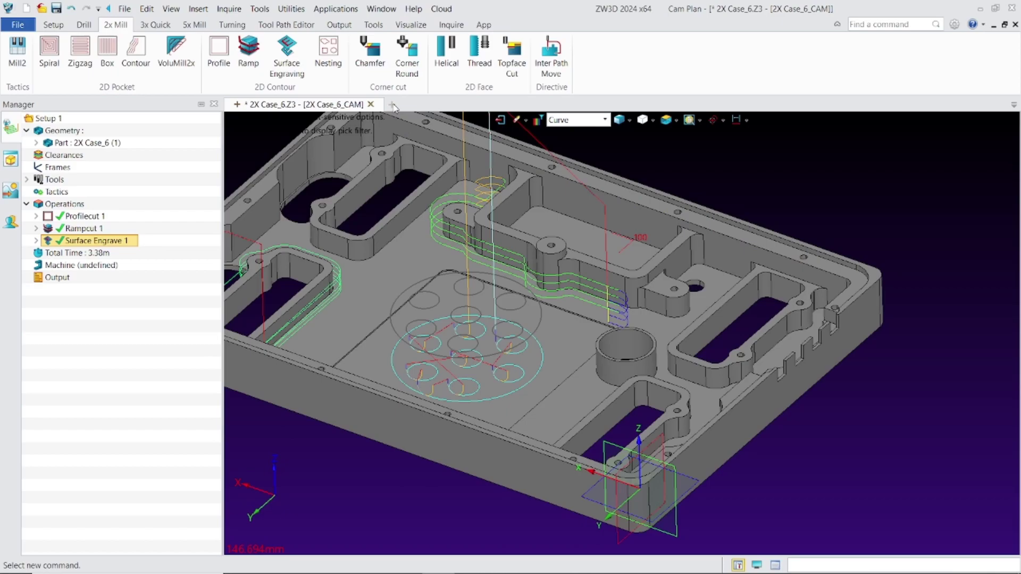
{"action": "key", "text": "ctrl+f"}
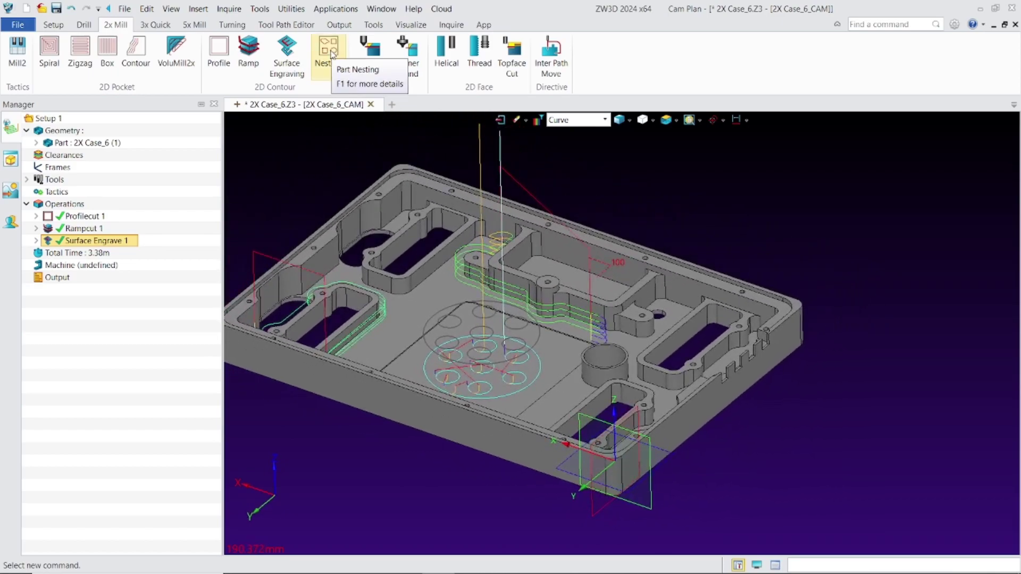
{"action": "left_click", "coordinate": [394, 104]}
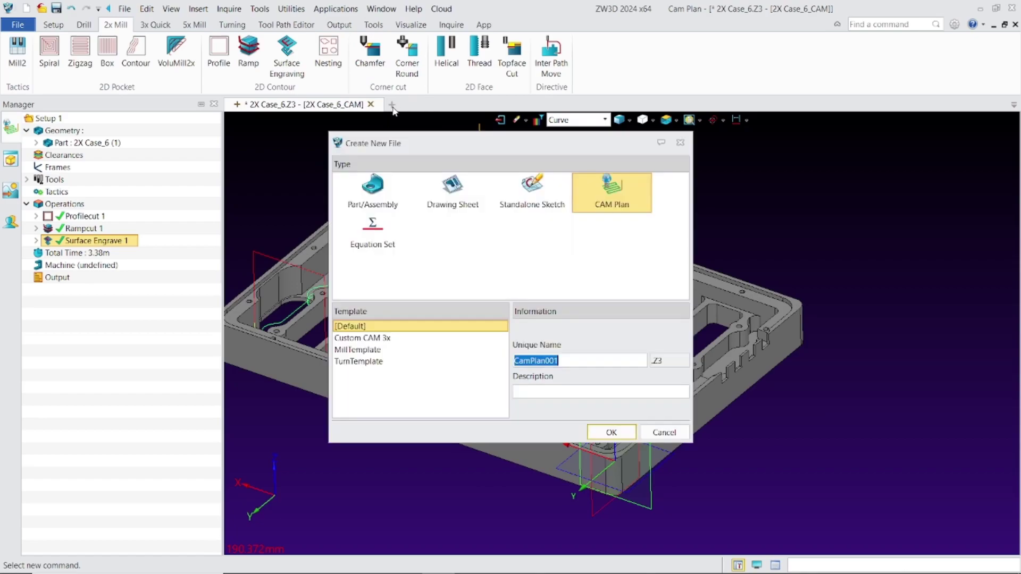
{"action": "left_click_drag", "start_coordinate": [466, 146], "coordinate": [425, 138]}
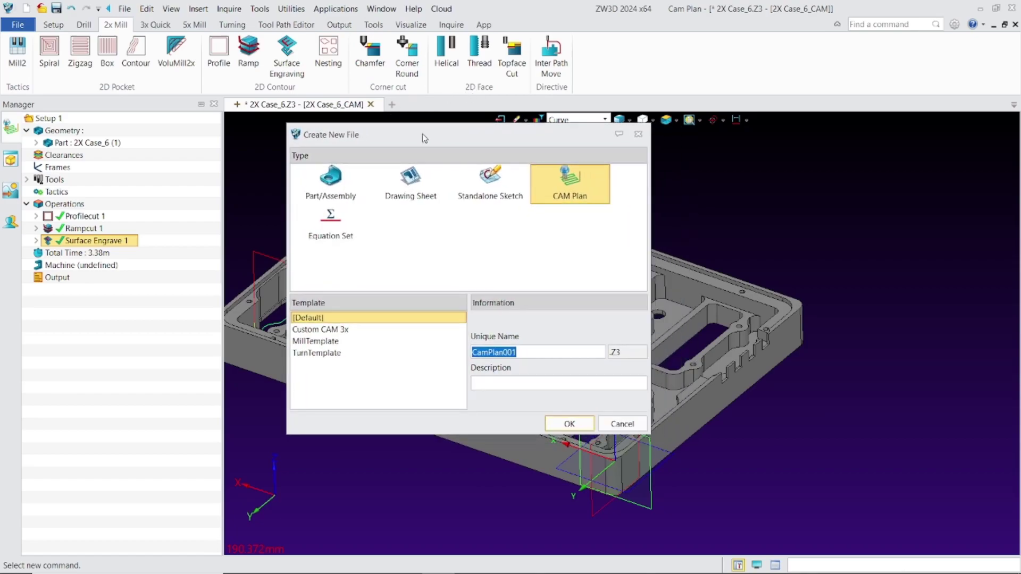
{"action": "left_click", "coordinate": [489, 194]}
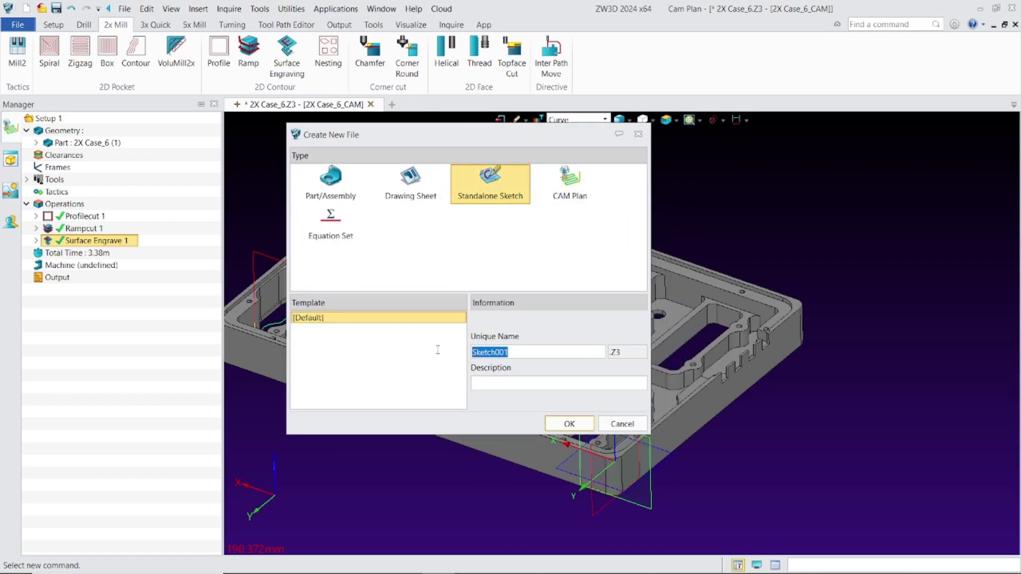
{"action": "type", "text": "Nesting"}
{"action": "left_click", "coordinate": [567, 423]}
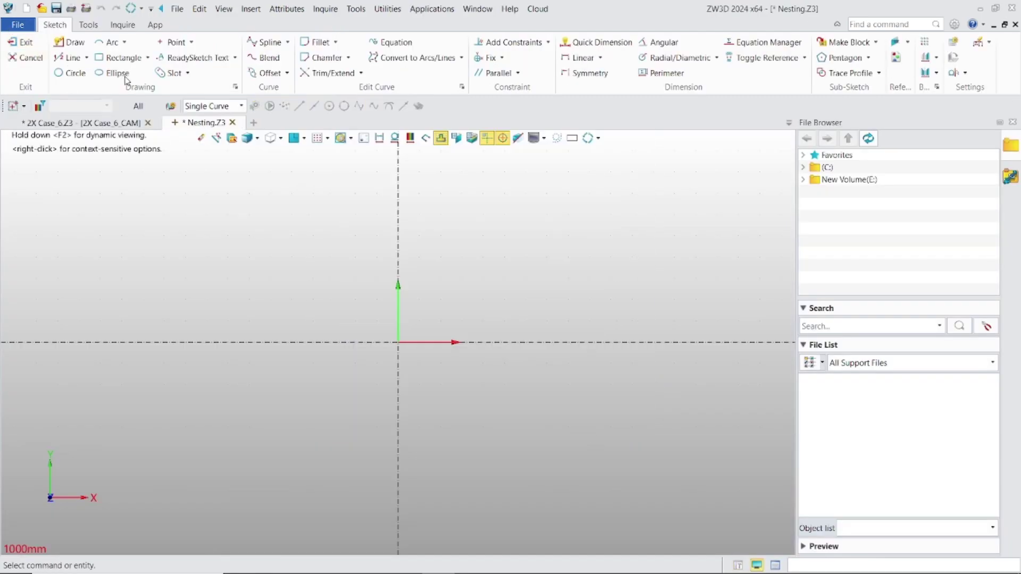
- Draw a 400 by 300 centre rectangle on the origin as the sheet
{"action": "left_click", "coordinate": [121, 57]}
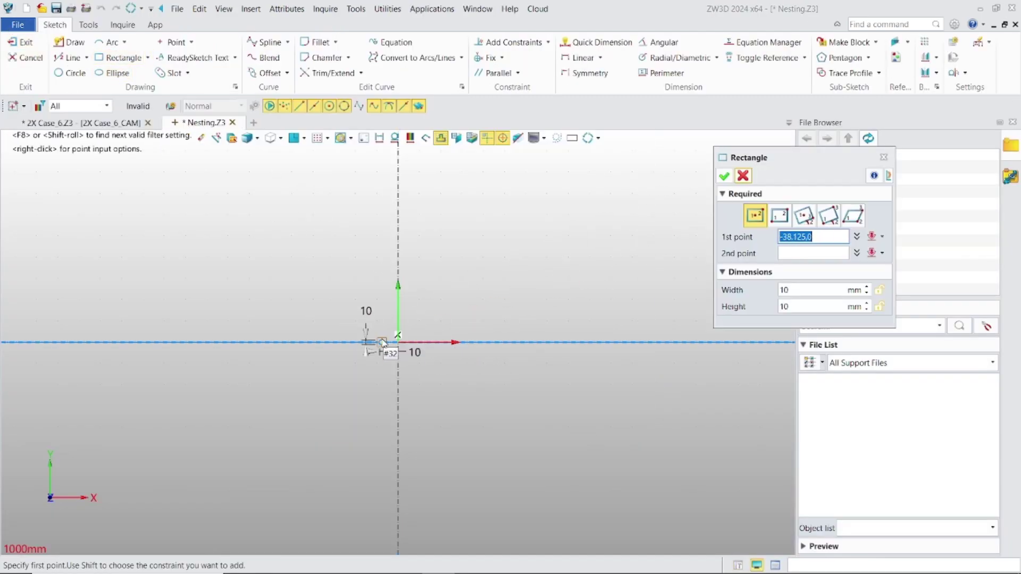
{"action": "left_click", "coordinate": [398, 342]}
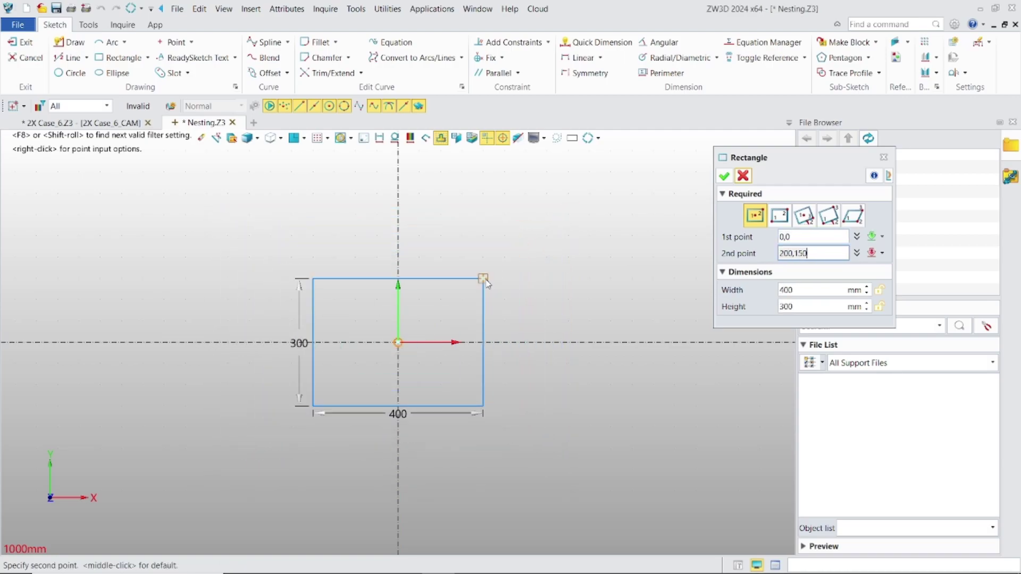
{"action": "left_click", "coordinate": [485, 280]}
{"action": "left_click", "coordinate": [724, 175]}
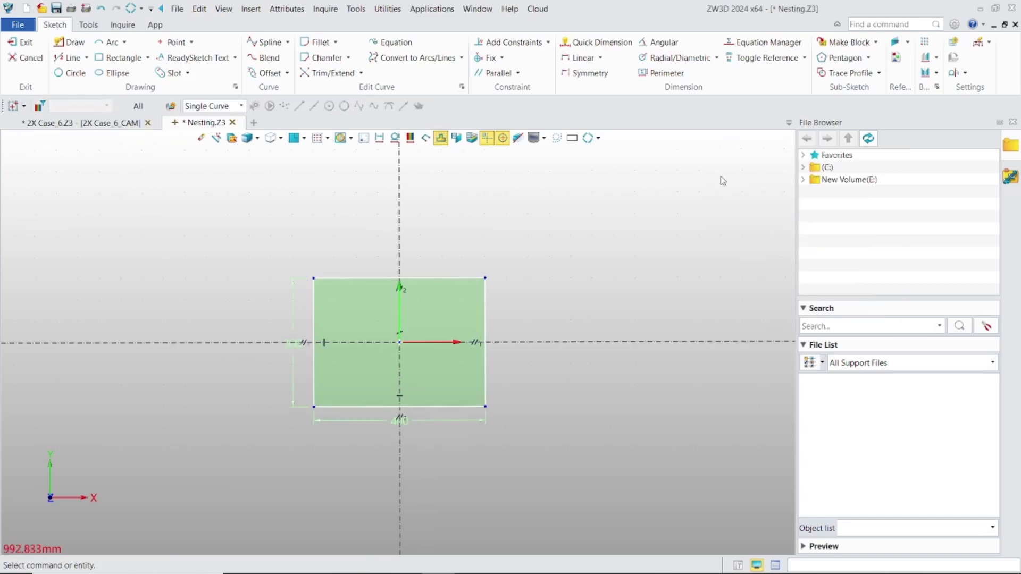
{"action": "scroll", "coordinate": [569, 287], "scroll_direction": "up", "scroll_amount": 5}
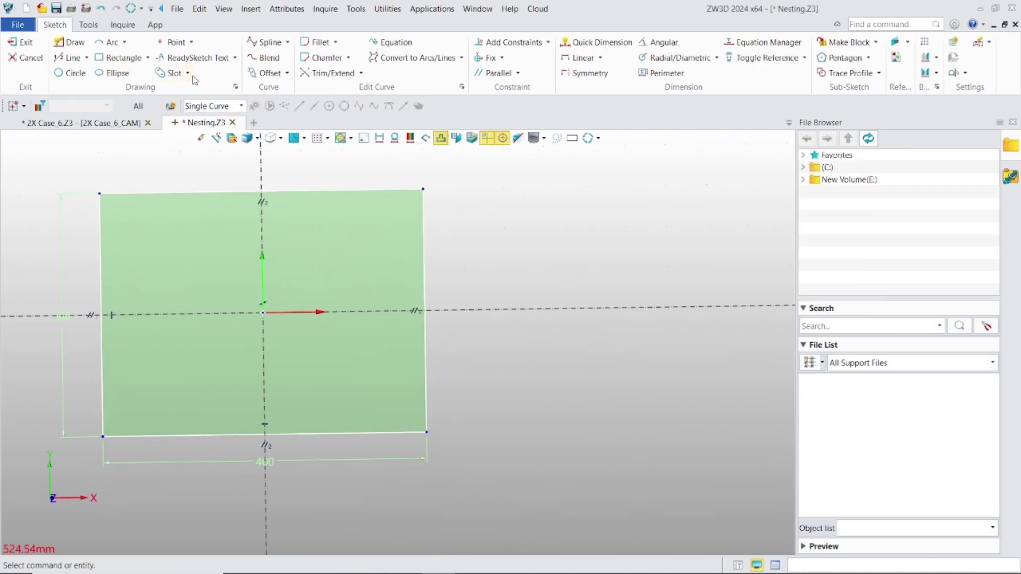
- Draw a closed five-sided part profile with one angled corner right of the sheet
{"action": "left_click", "coordinate": [69, 57]}
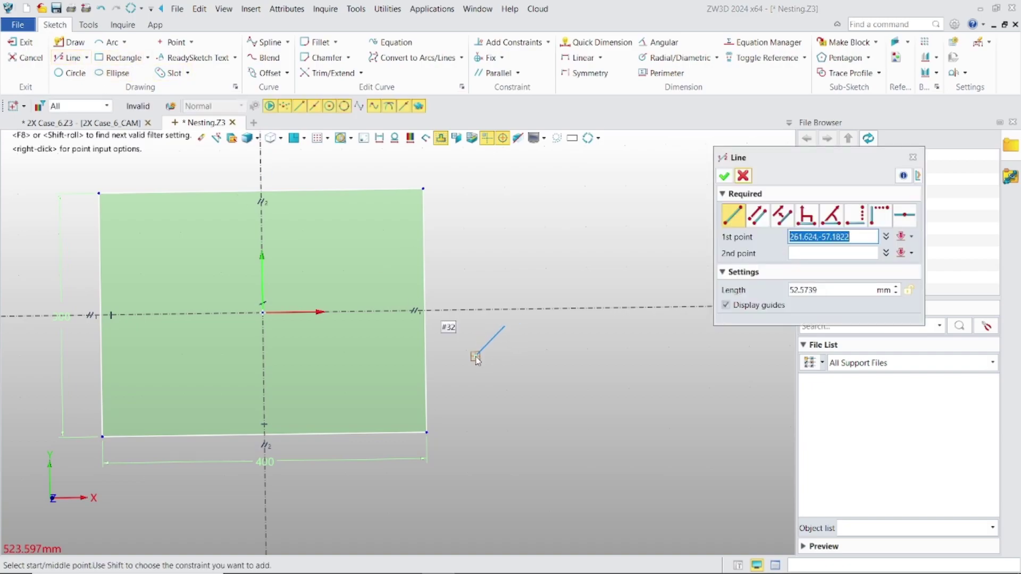
{"action": "left_click", "coordinate": [477, 425]}
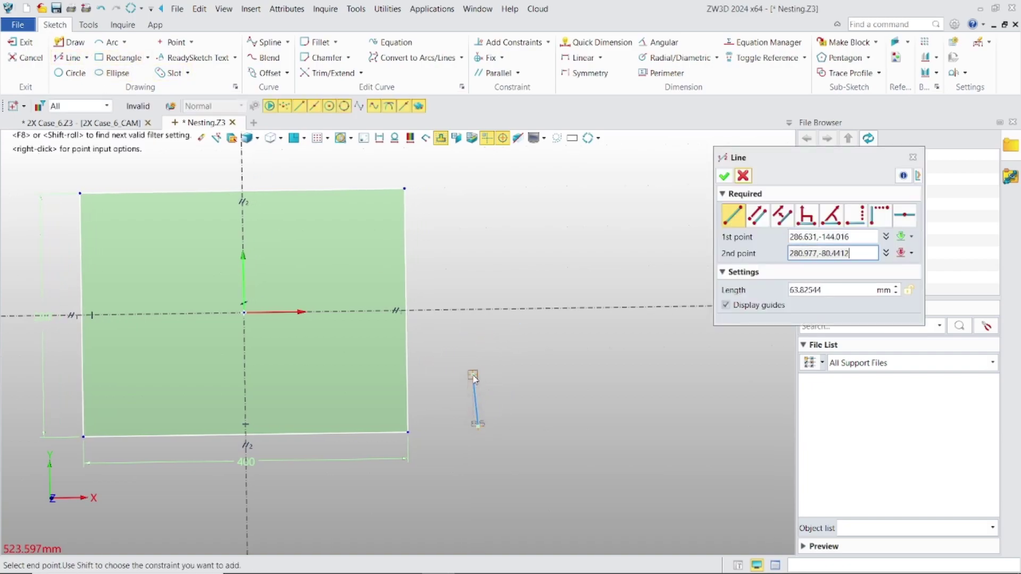
{"action": "left_click", "coordinate": [478, 366]}
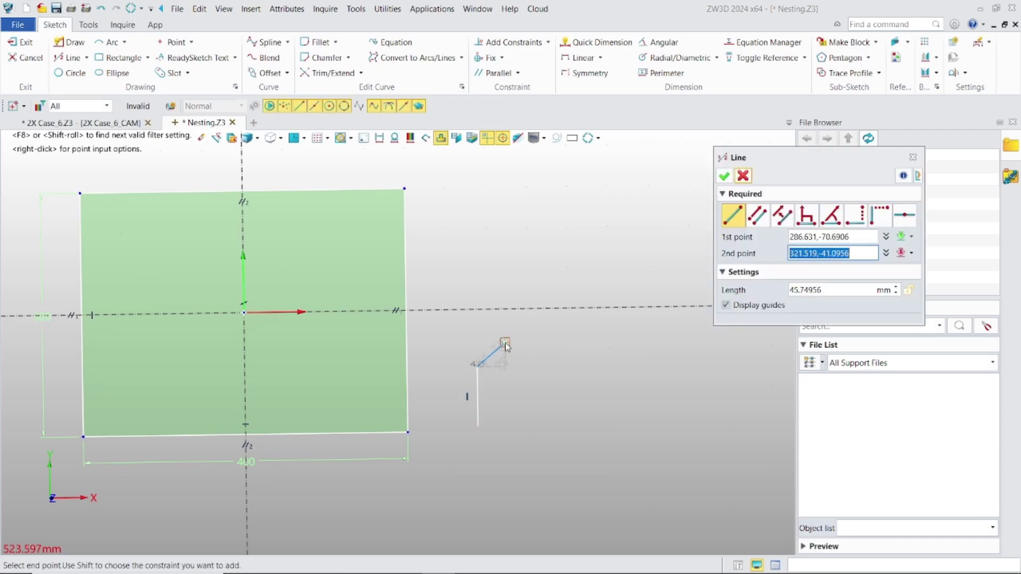
{"action": "left_click", "coordinate": [517, 333]}
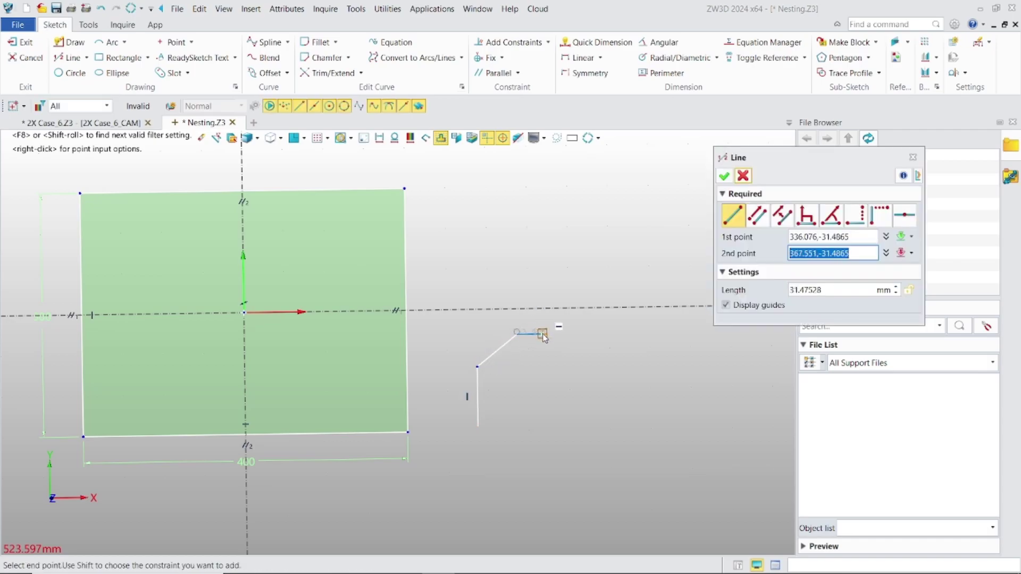
{"action": "left_click", "coordinate": [543, 334]}
{"action": "scroll", "coordinate": [548, 372], "scroll_direction": "up", "scroll_amount": 3}
{"action": "middle_click_drag", "start_coordinate": [620, 410], "coordinate": [451, 408]}
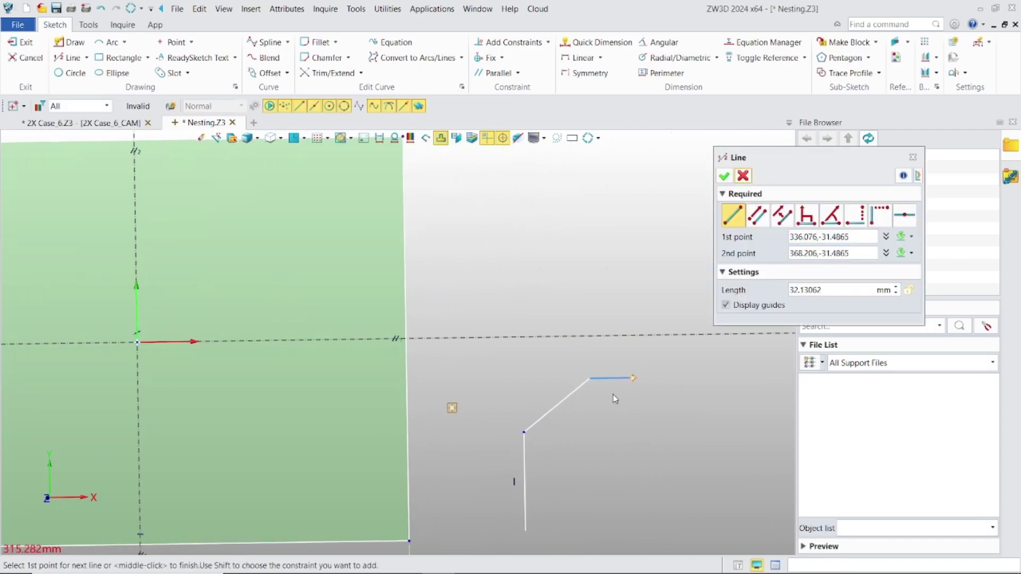
{"action": "left_click", "coordinate": [609, 378]}
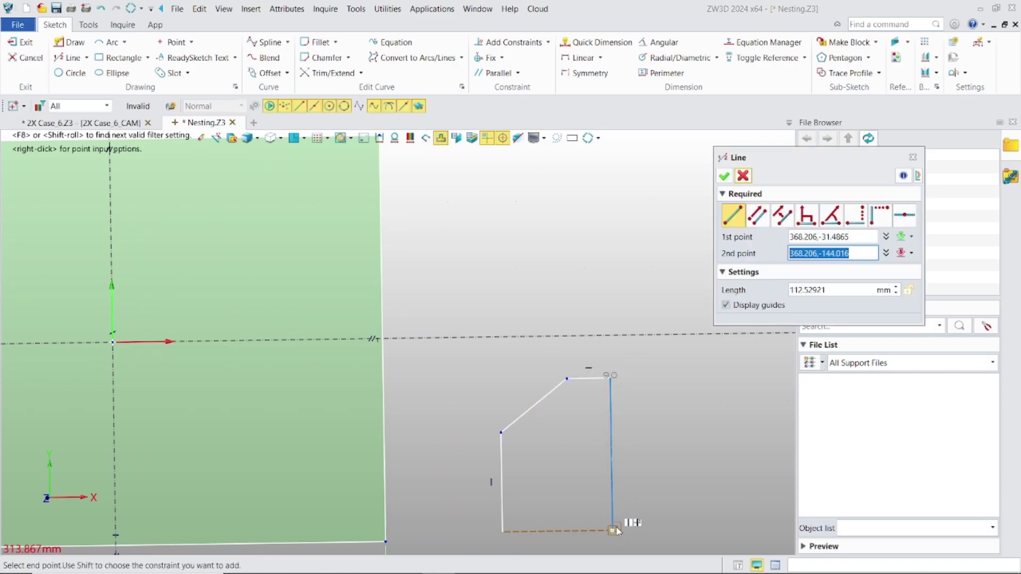
{"action": "left_click", "coordinate": [614, 530]}
{"action": "middle_click_drag", "start_coordinate": [612, 530], "coordinate": [778, 546]}
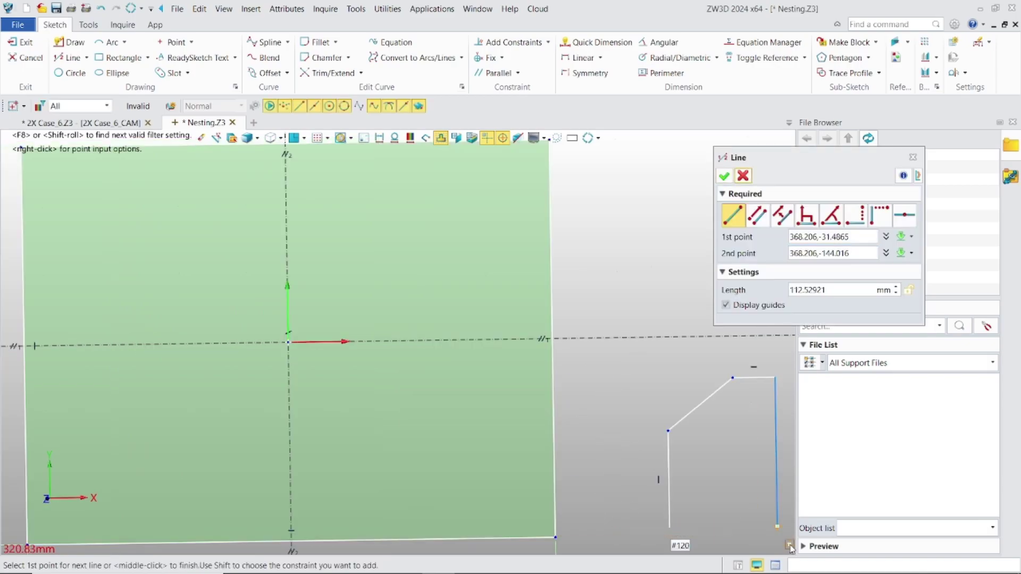
{"action": "left_click", "coordinate": [669, 528]}
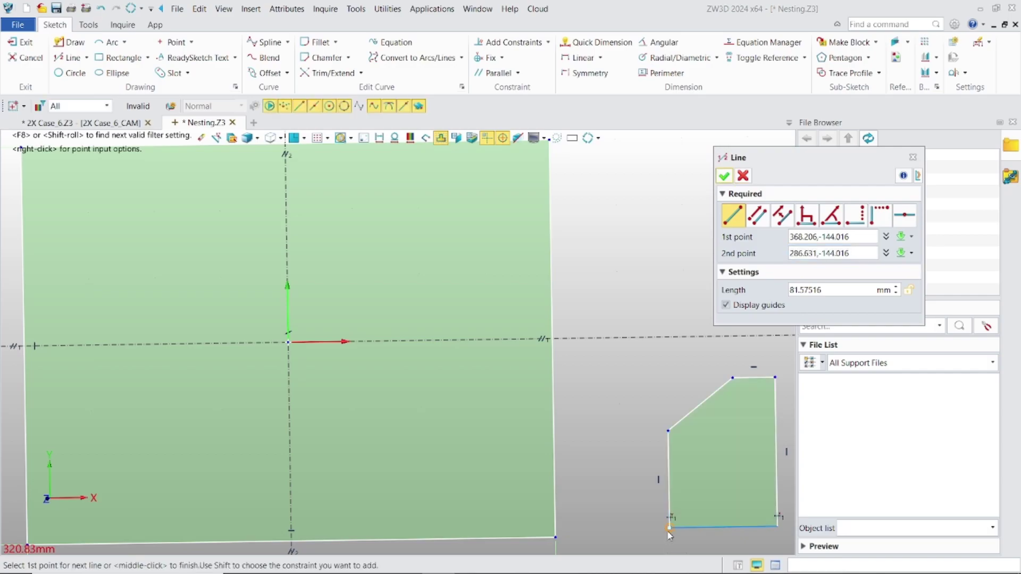
{"action": "left_click", "coordinate": [723, 177]}
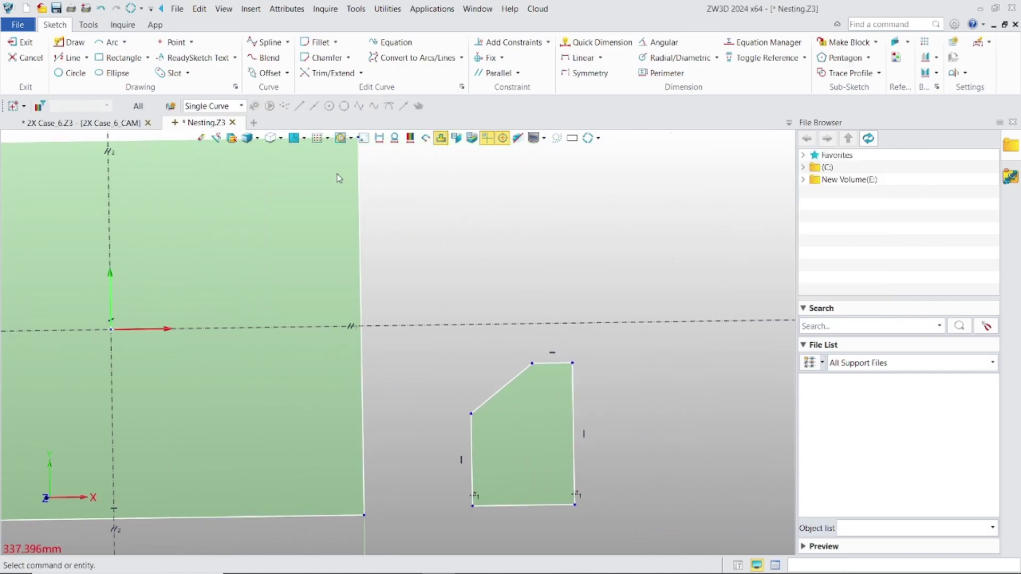
- Draw the left, top and bottom straight edges of a second outline beside the first
{"action": "left_click", "coordinate": [73, 74]}
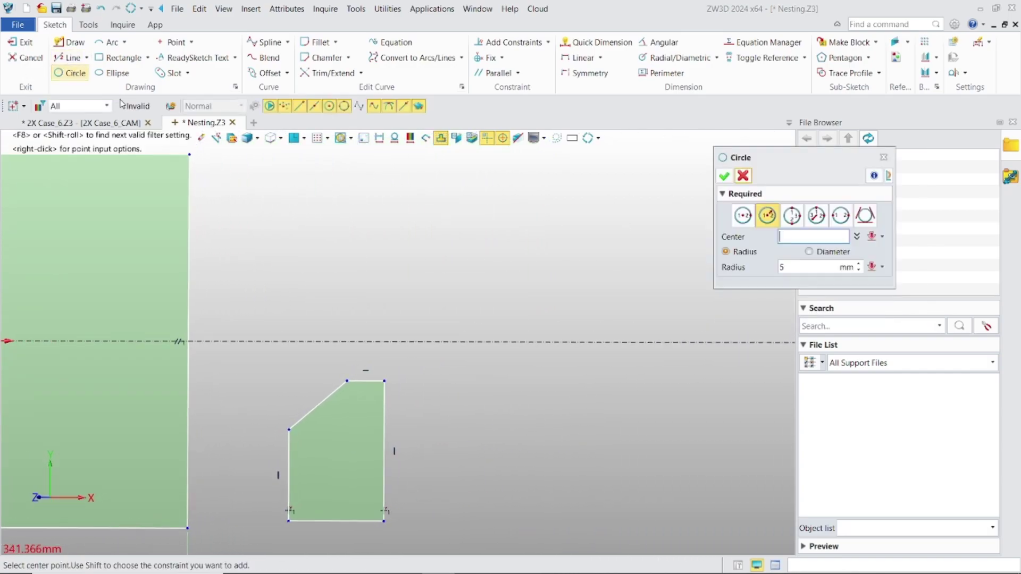
{"action": "left_click", "coordinate": [70, 57]}
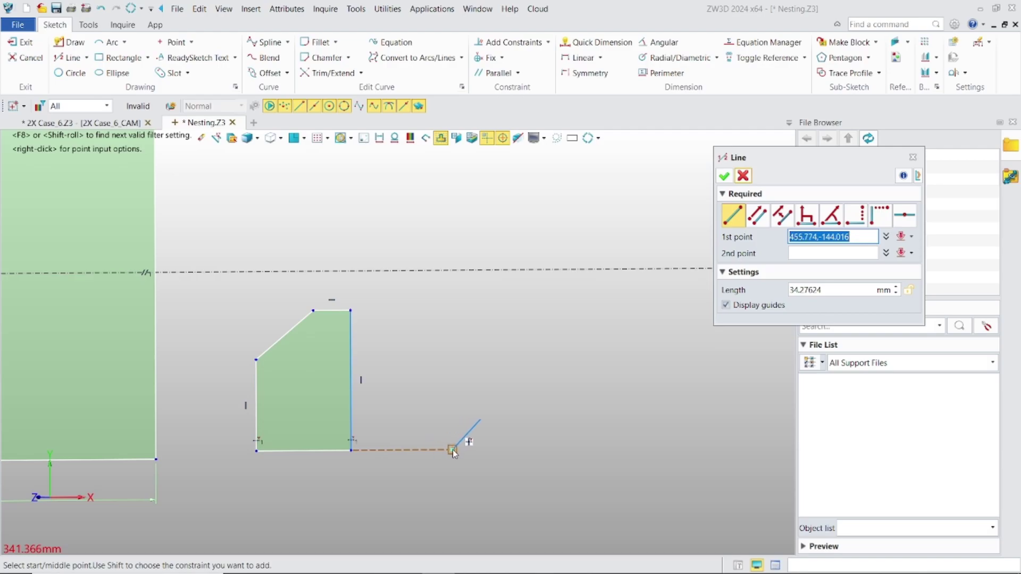
{"action": "left_click", "coordinate": [456, 448]}
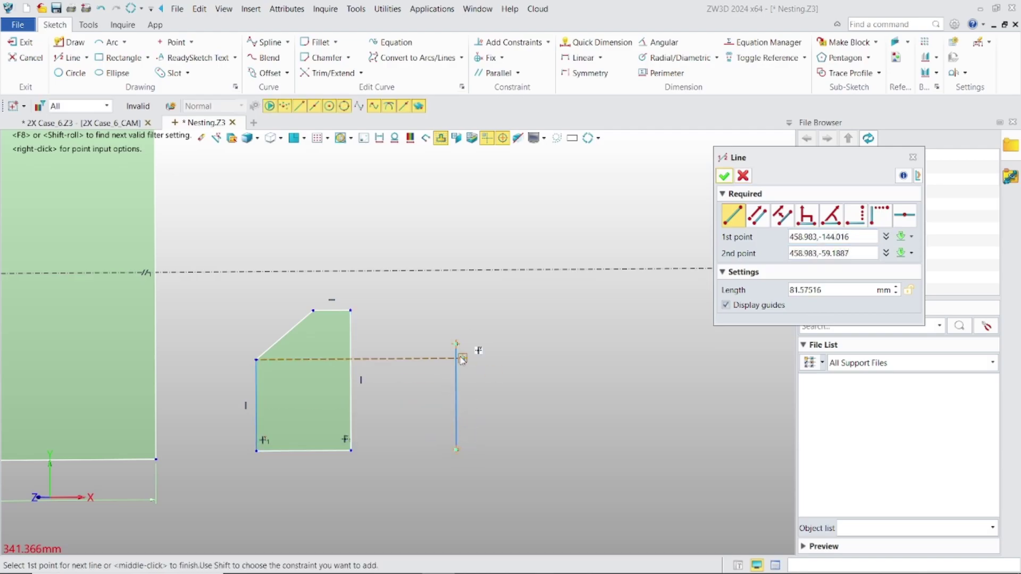
{"action": "left_click", "coordinate": [458, 348]}
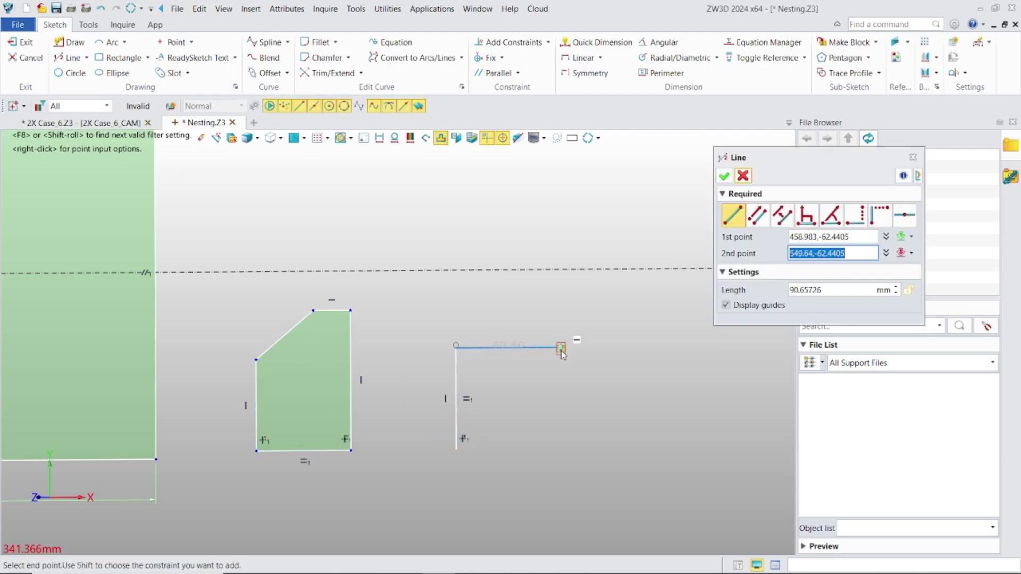
{"action": "left_click", "coordinate": [561, 348]}
{"action": "left_click", "coordinate": [457, 450]}
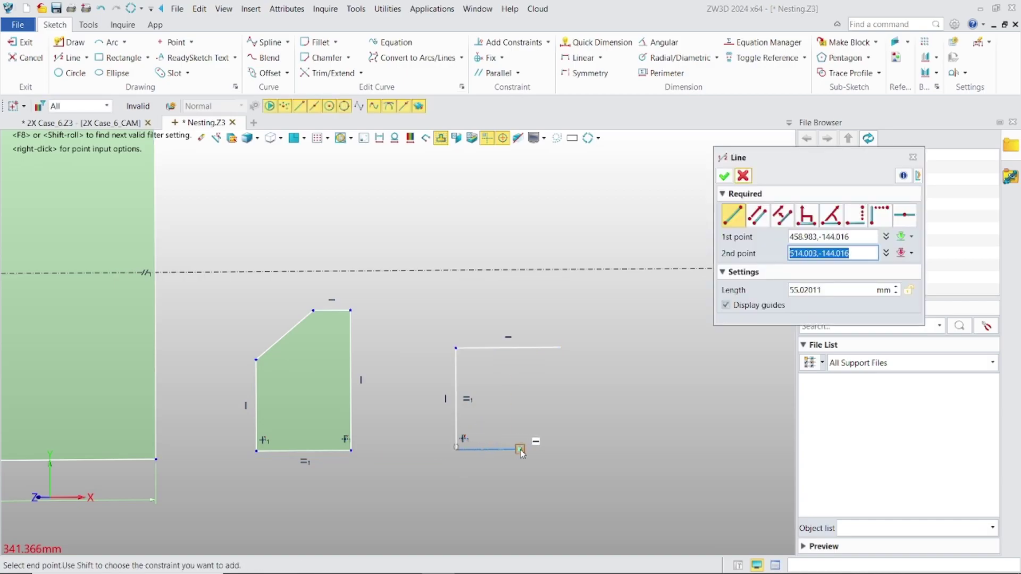
{"action": "left_click", "coordinate": [528, 449]}
{"action": "left_click", "coordinate": [724, 176]}
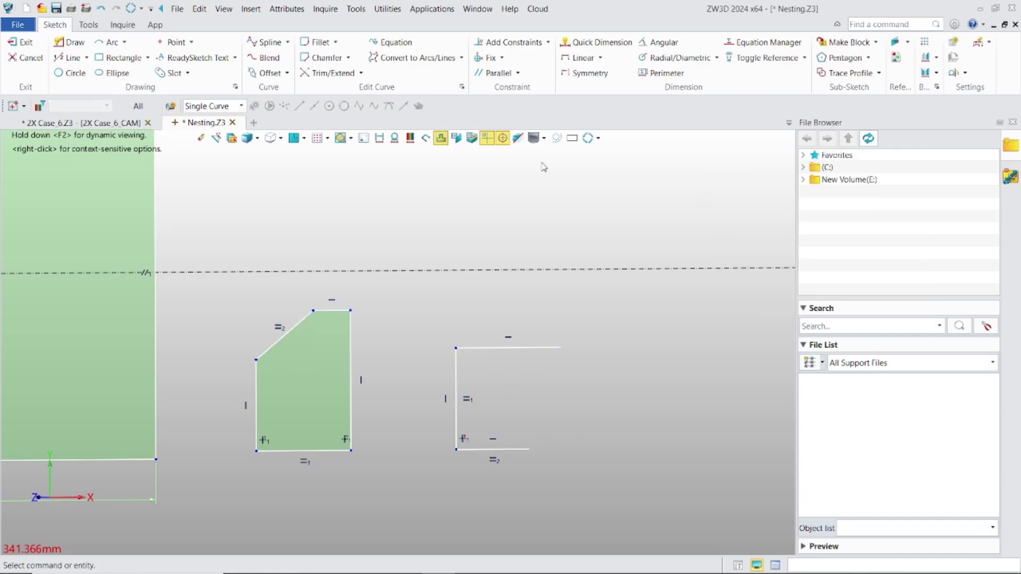
- Close the second profile with an R71.65 arc joining the top and bottom edge ends
{"action": "left_click", "coordinate": [109, 42]}
{"action": "left_click", "coordinate": [561, 348]}
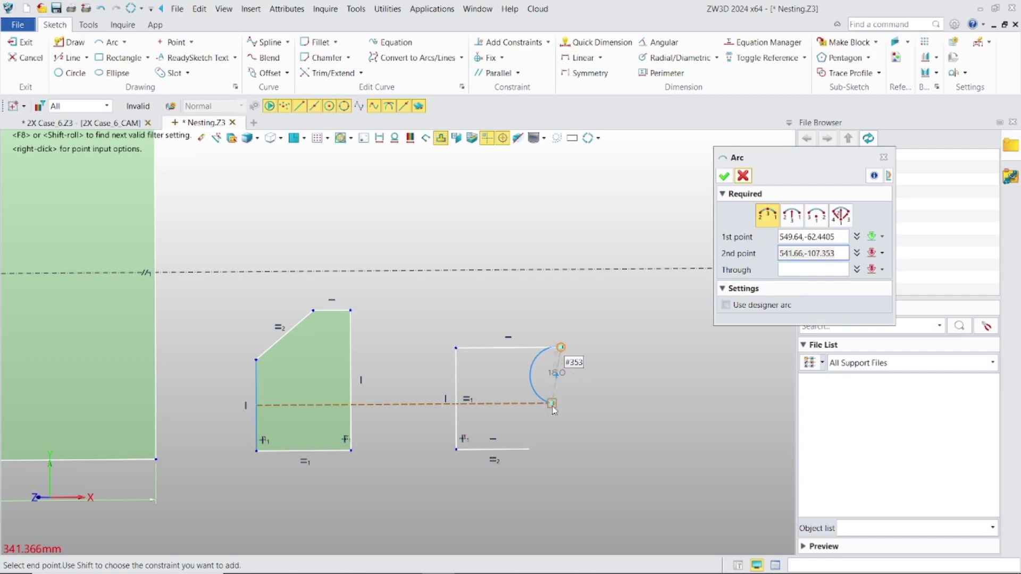
{"action": "left_click", "coordinate": [529, 450]}
{"action": "left_click", "coordinate": [562, 403]}
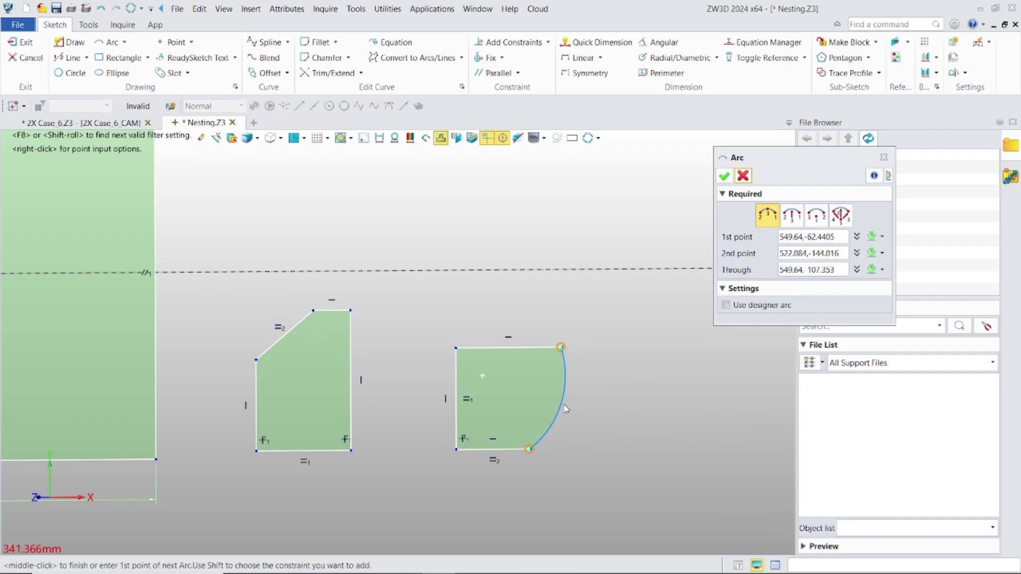
{"action": "left_click", "coordinate": [724, 177]}
{"action": "scroll", "coordinate": [319, 367], "scroll_direction": "down", "scroll_amount": 5}
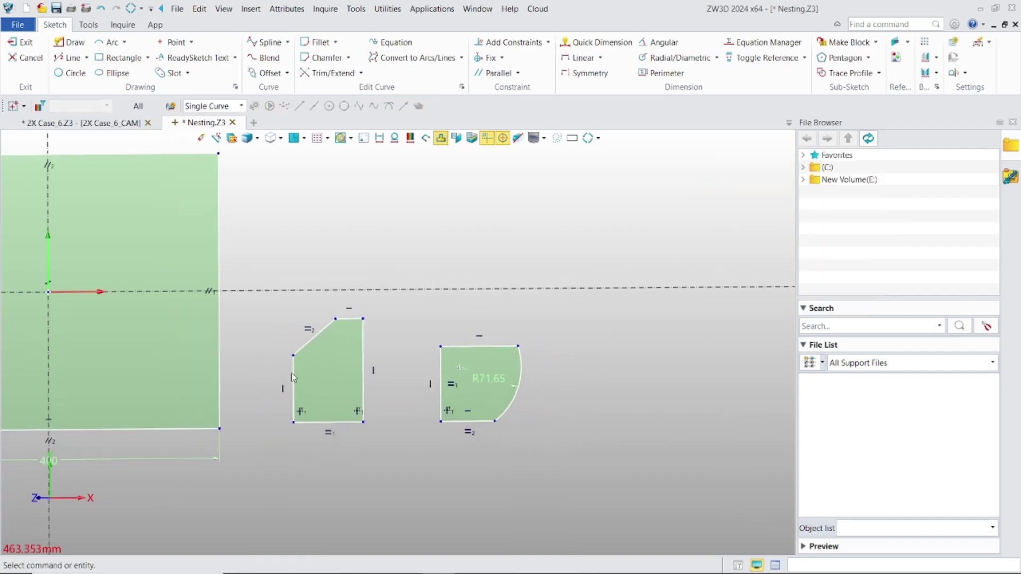
- Check the two part profiles and the 400 sheet rectangle by box-selecting each
{"action": "middle_click_drag", "start_coordinate": [324, 303], "coordinate": [328, 285]}
{"action": "scroll", "coordinate": [330, 287], "scroll_direction": "up", "scroll_amount": 3}
{"action": "right_click_drag", "start_coordinate": [330, 287], "coordinate": [460, 273]}
{"action": "left_click_drag", "start_coordinate": [457, 270], "coordinate": [732, 488]}
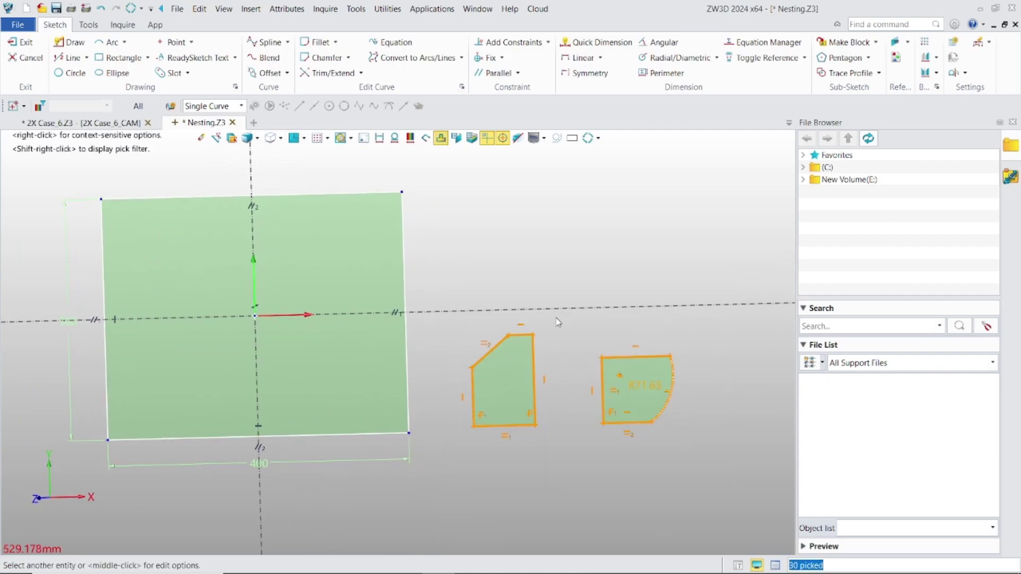
{"action": "left_click", "coordinate": [523, 225]}
{"action": "right_click_drag", "start_coordinate": [365, 208], "coordinate": [60, 193]}
{"action": "left_click_drag", "start_coordinate": [75, 168], "coordinate": [451, 502]}
{"action": "left_click", "coordinate": [492, 306]}
- Leave the sketch for the file root level and start a new CAM plan
{"action": "right_click_drag", "start_coordinate": [491, 304], "coordinate": [84, 129]}
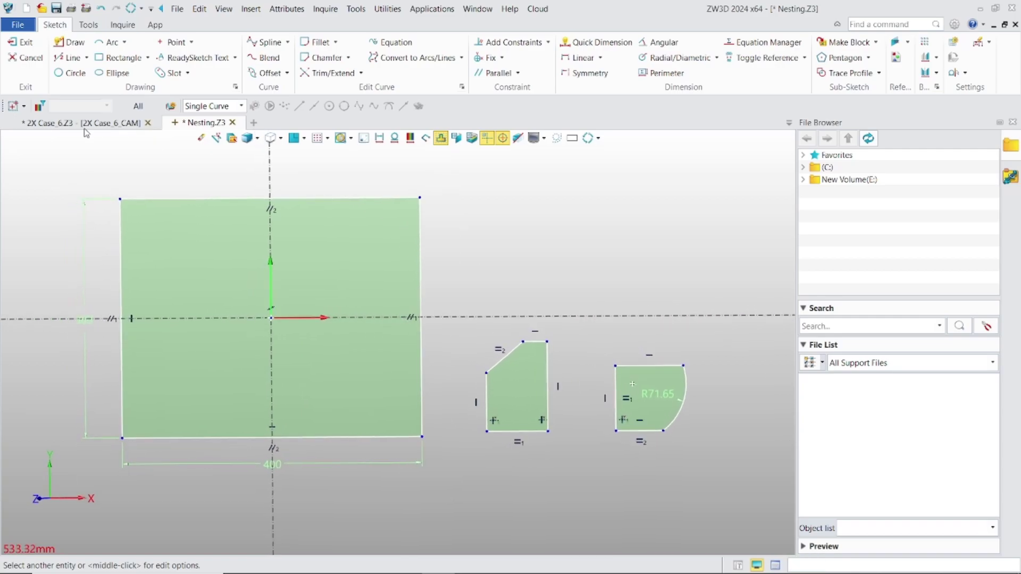
{"action": "left_click", "coordinate": [21, 43]}
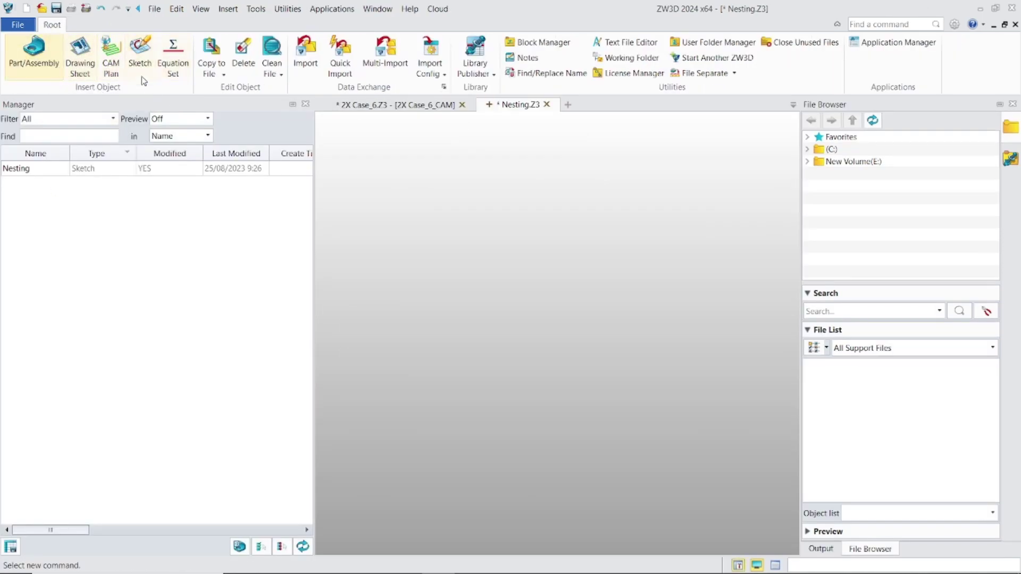
{"action": "left_click", "coordinate": [111, 53]}
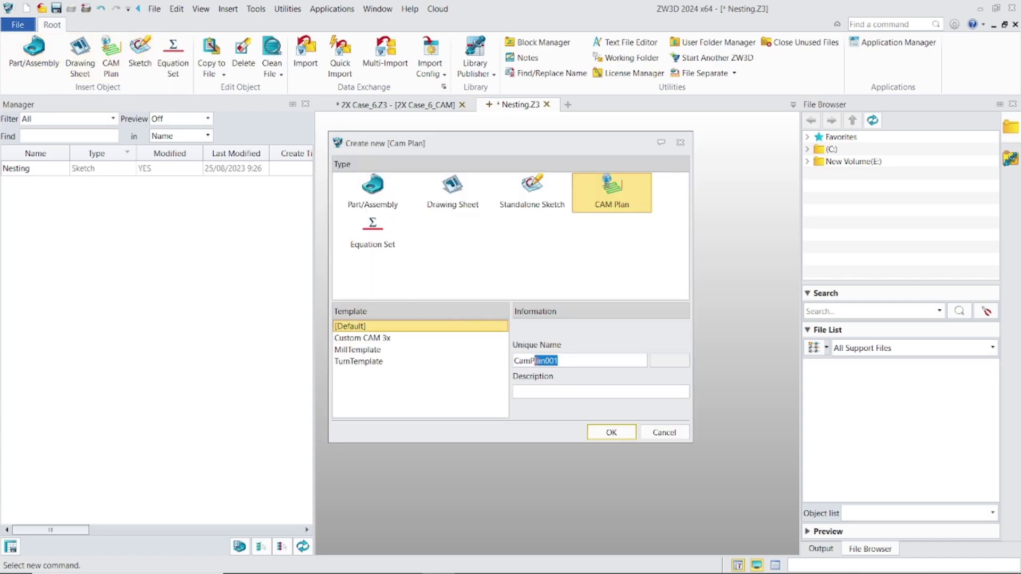
- Create CamPlan001 from the [Default] template, repeating CAM Plan after the dialog closes
{"action": "type", "text": "Nesting"}
{"action": "left_click", "coordinate": [596, 428]}
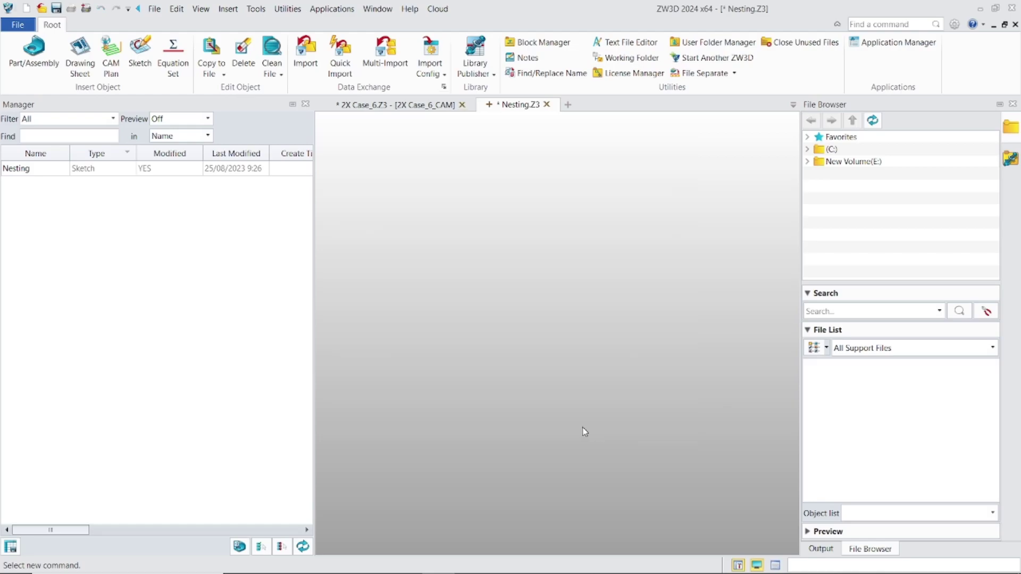
{"action": "left_click", "coordinate": [111, 54]}
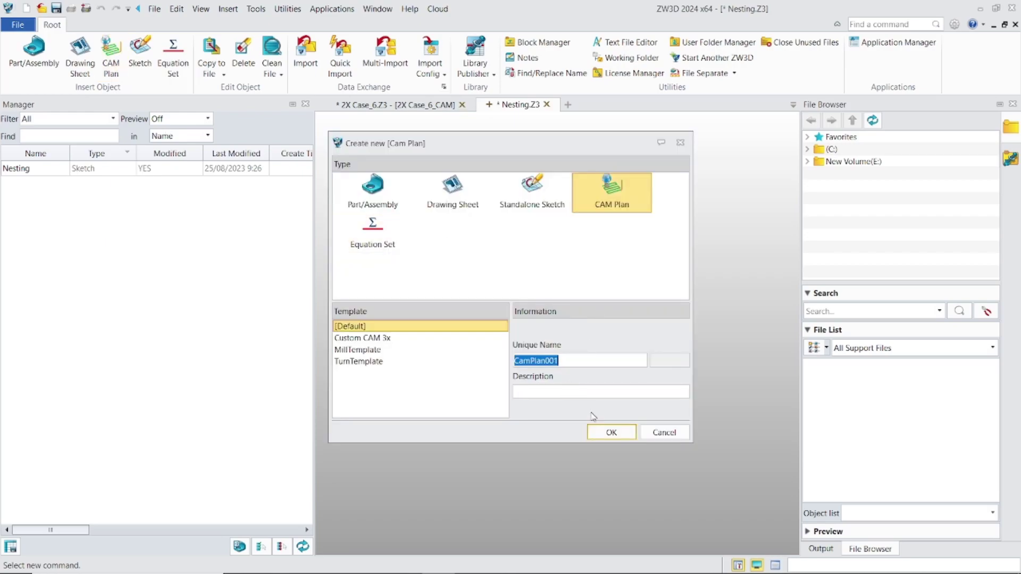
{"action": "left_click", "coordinate": [611, 432]}
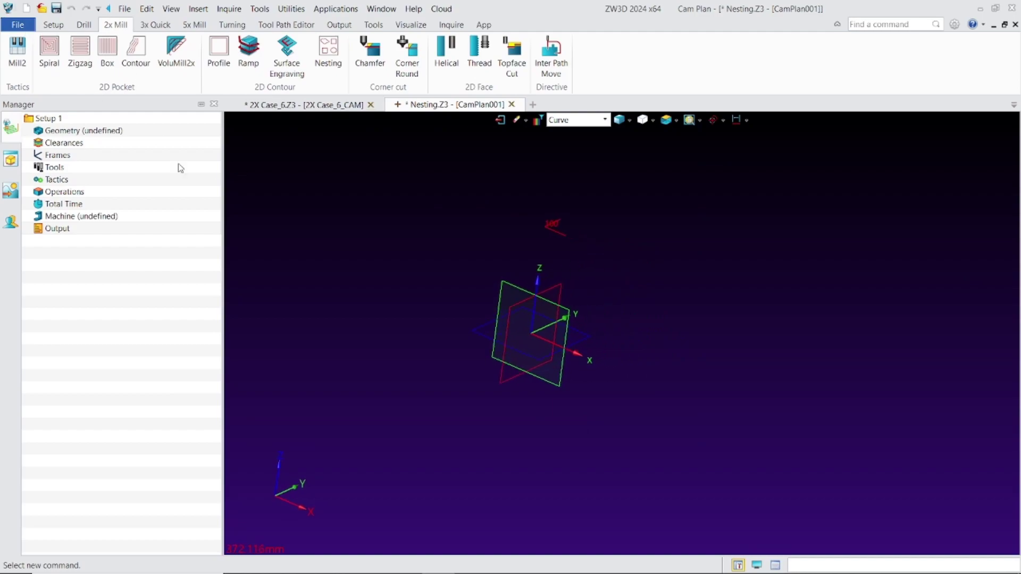
- Add a Nesting operation, Nesting 1, under Operations and accept its settings
{"action": "left_click", "coordinate": [58, 193]}
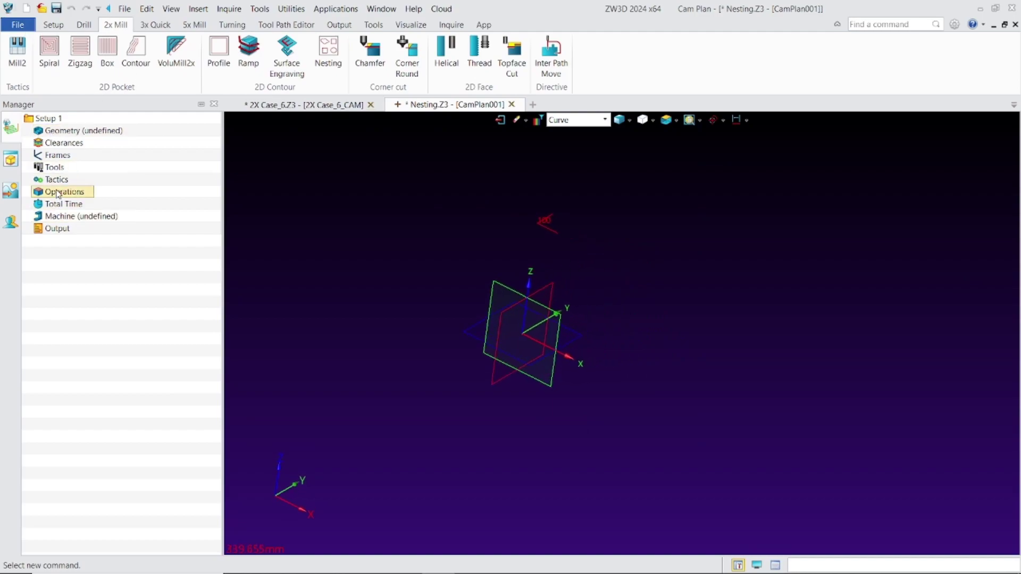
{"action": "right_click", "coordinate": [58, 194]}
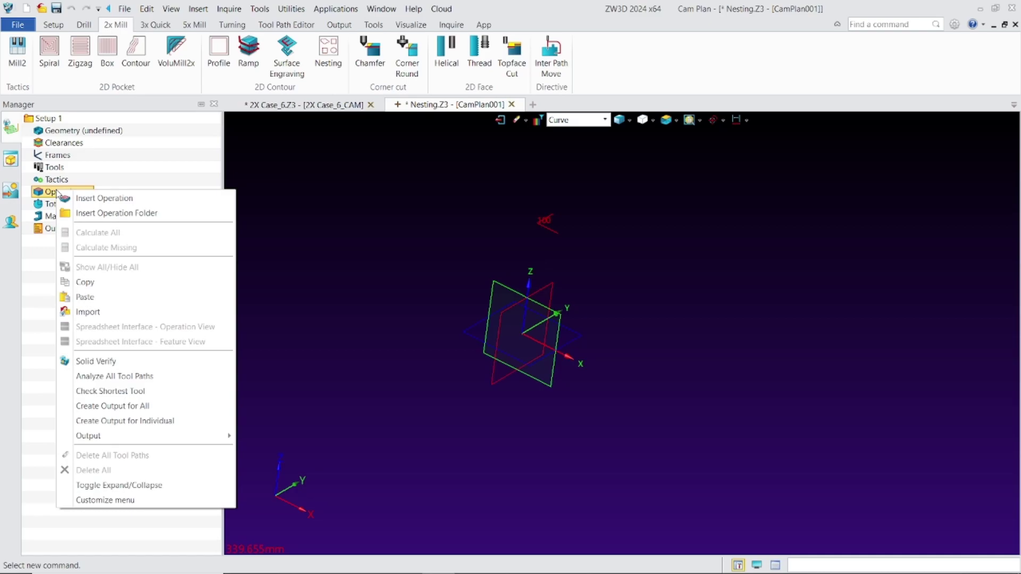
{"action": "key", "text": "Escape"}
{"action": "left_click", "coordinate": [321, 74]}
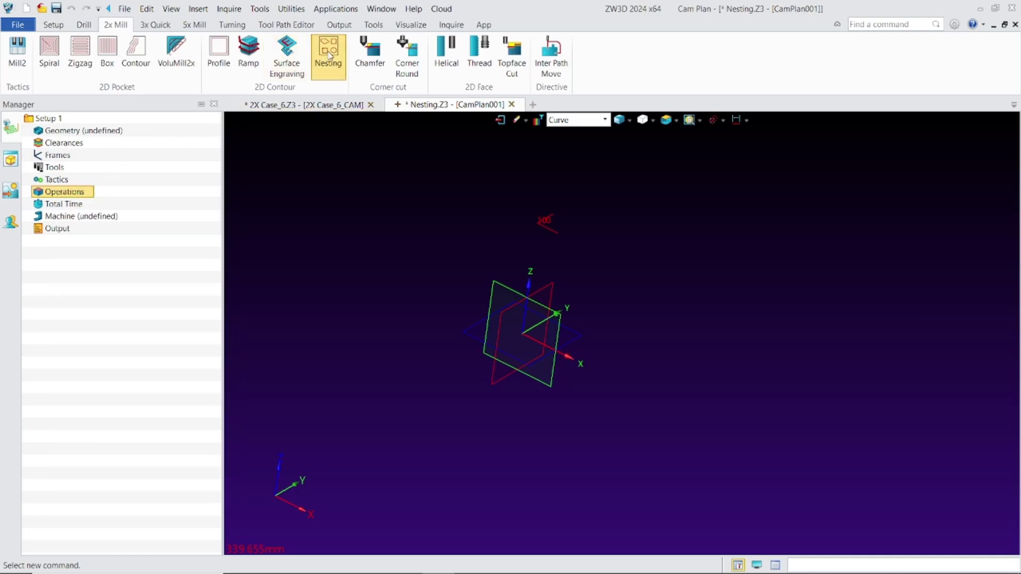
{"action": "left_click_drag", "start_coordinate": [166, 147], "coordinate": [273, 109]}
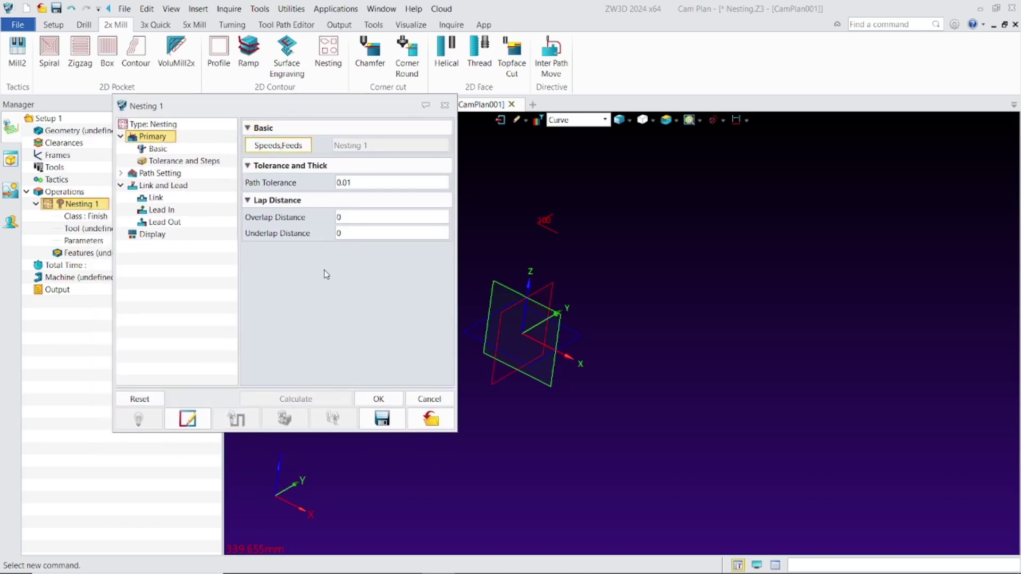
{"action": "left_click", "coordinate": [378, 399]}
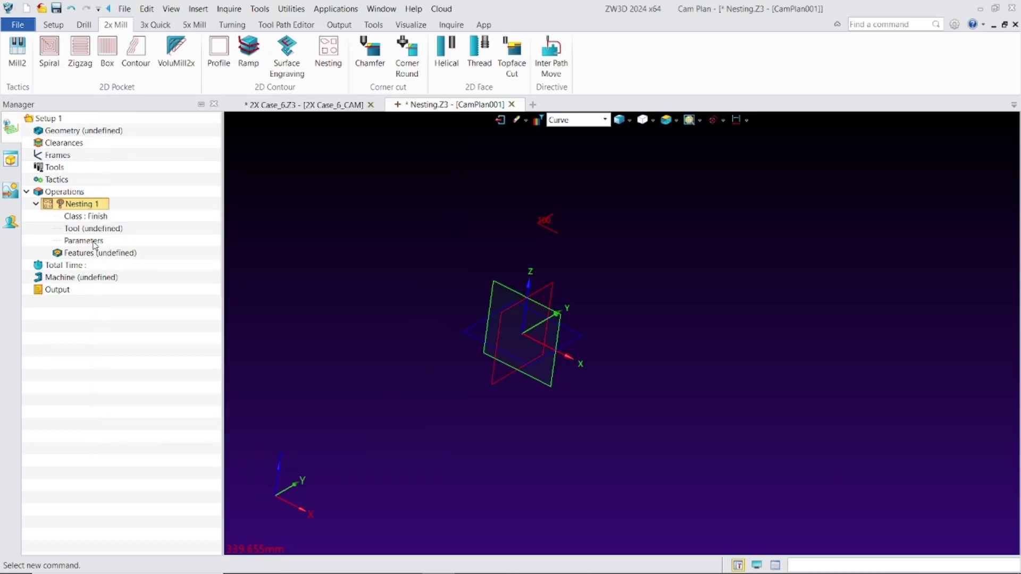
- Insert the Nesting shape from Nesting.Z3 as the plan's geometry component
{"action": "right_click", "coordinate": [64, 131]}
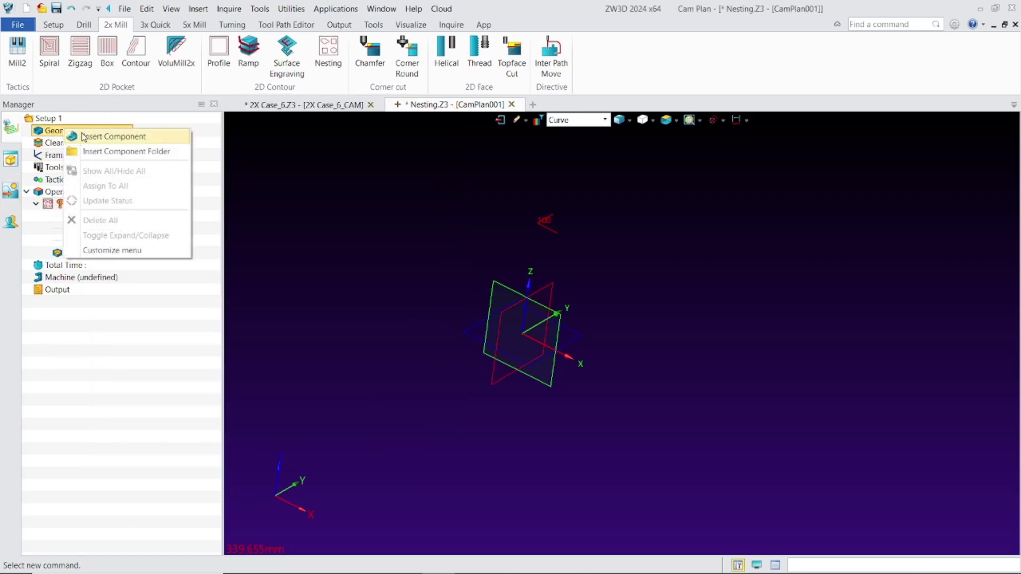
{"action": "left_click", "coordinate": [440, 193]}
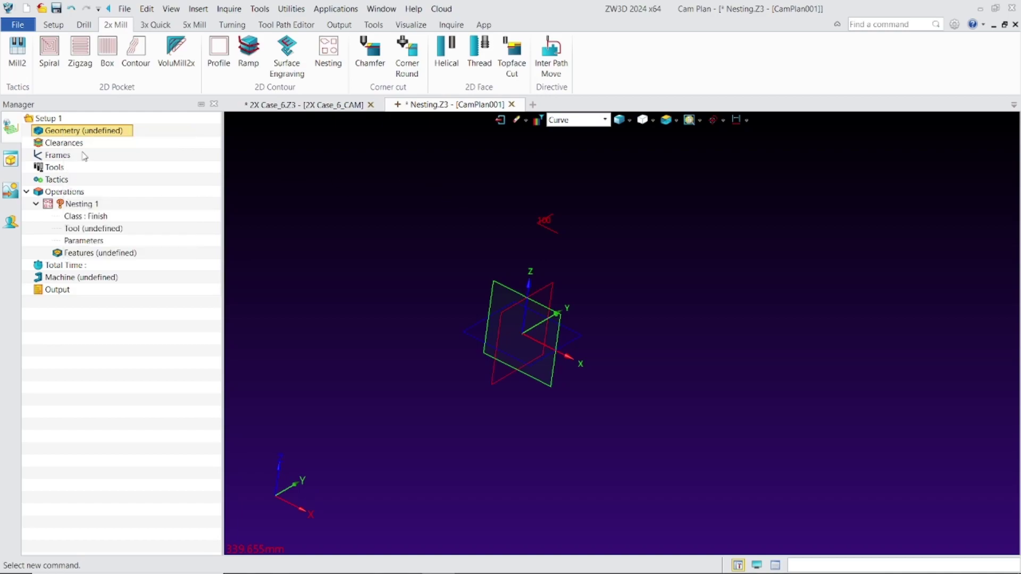
{"action": "right_click", "coordinate": [111, 130]}
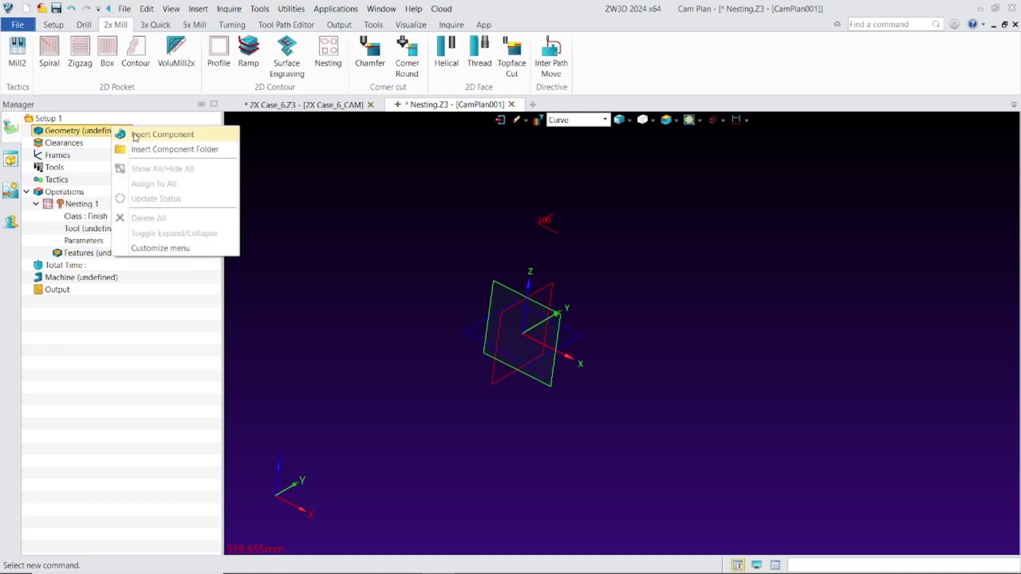
{"action": "left_click", "coordinate": [135, 134]}
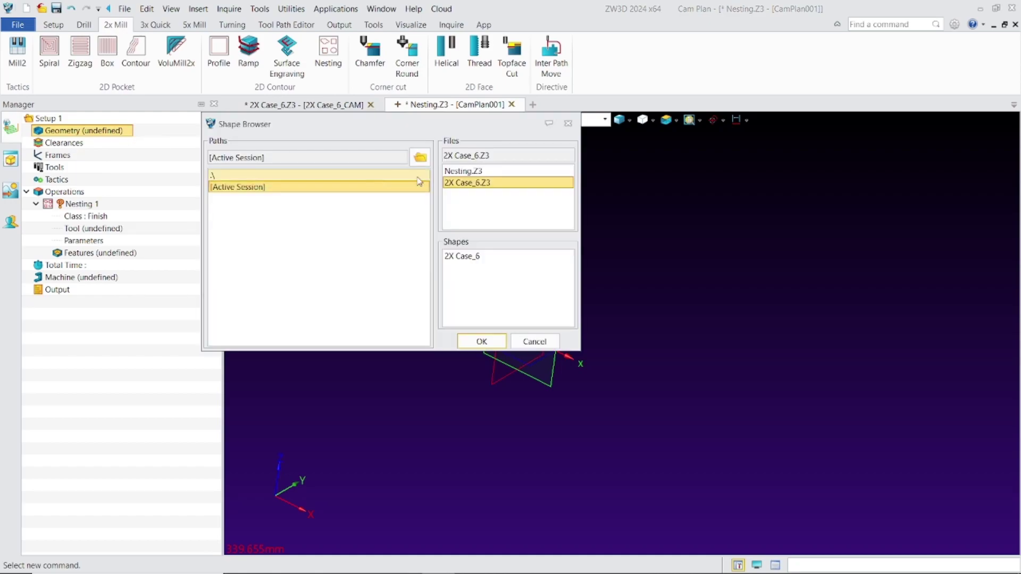
{"action": "left_click", "coordinate": [452, 170]}
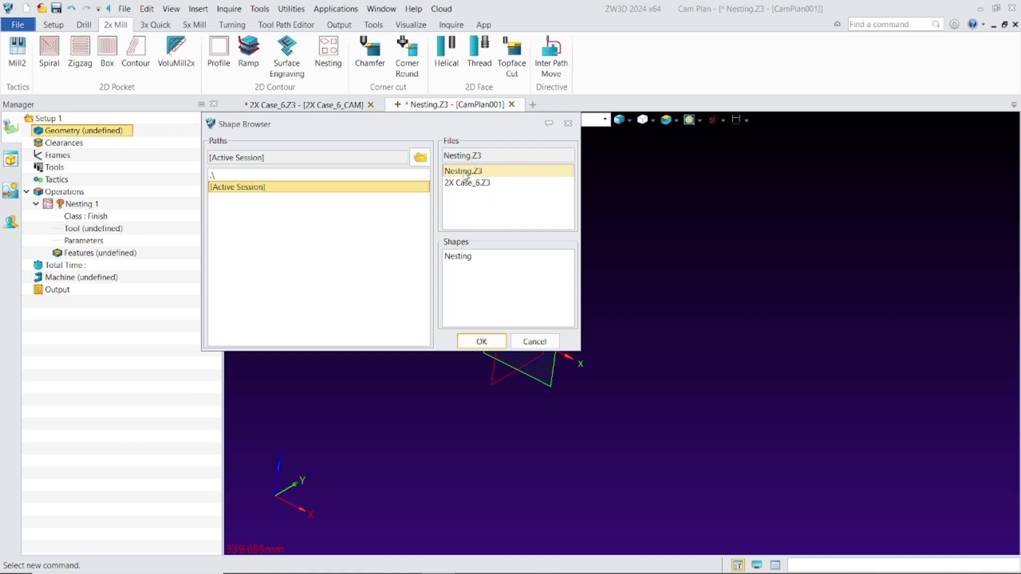
{"action": "left_click", "coordinate": [493, 341]}
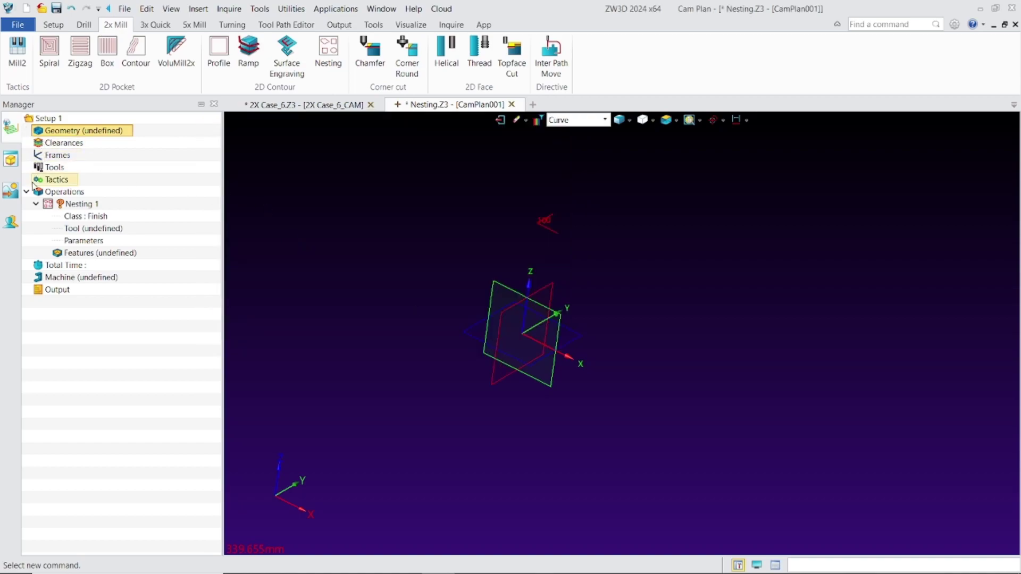
- Reinsert the Nesting sheet from Nesting.Z3 and expand Geometry to show Part : Nesting (1)
{"action": "right_click", "coordinate": [69, 133]}
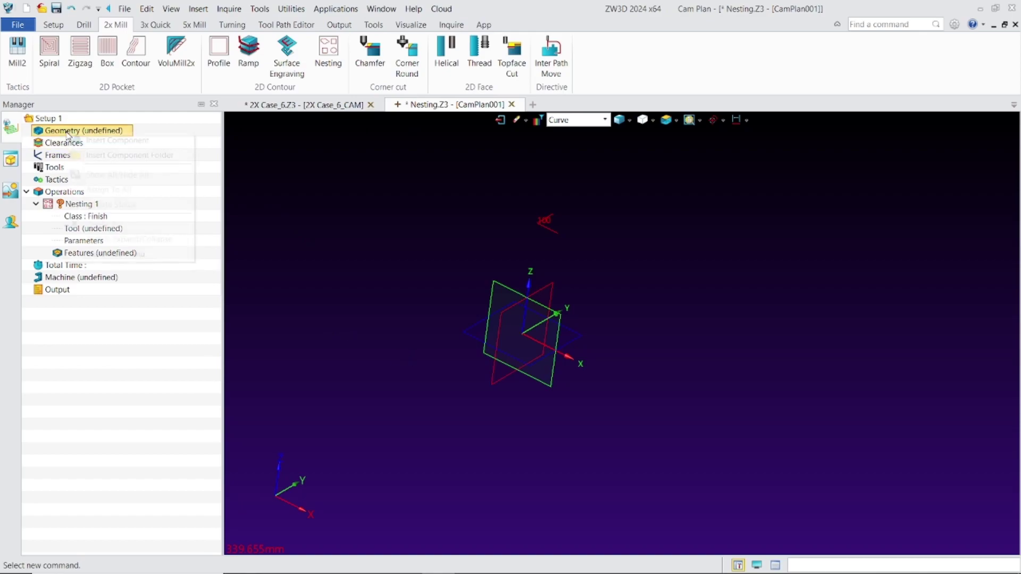
{"action": "left_click", "coordinate": [93, 144]}
{"action": "left_click", "coordinate": [467, 256]}
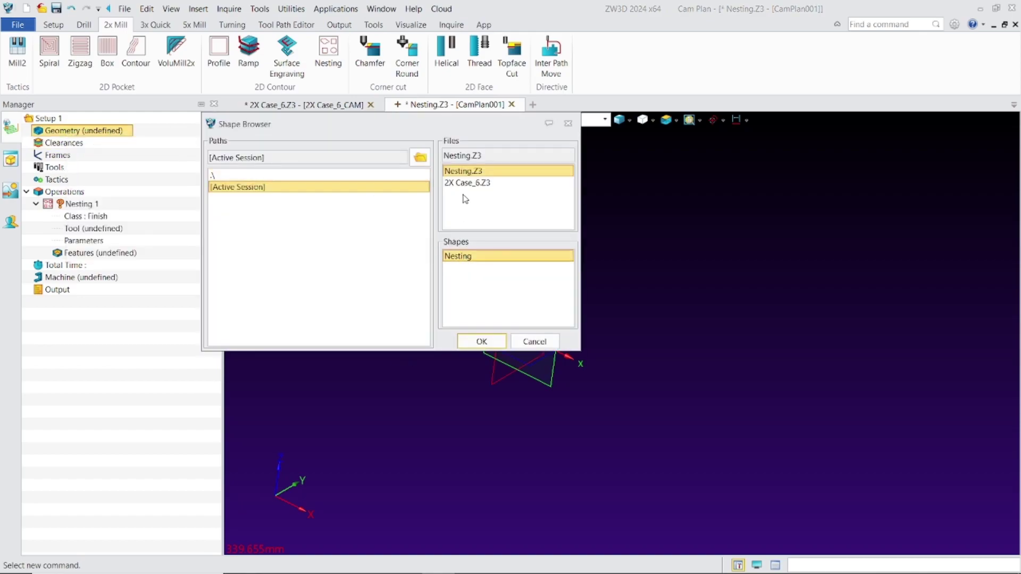
{"action": "left_click", "coordinate": [464, 200]}
{"action": "left_click", "coordinate": [477, 257]}
{"action": "left_click", "coordinate": [481, 341]}
{"action": "scroll", "coordinate": [380, 271], "scroll_direction": "down", "scroll_amount": 2}
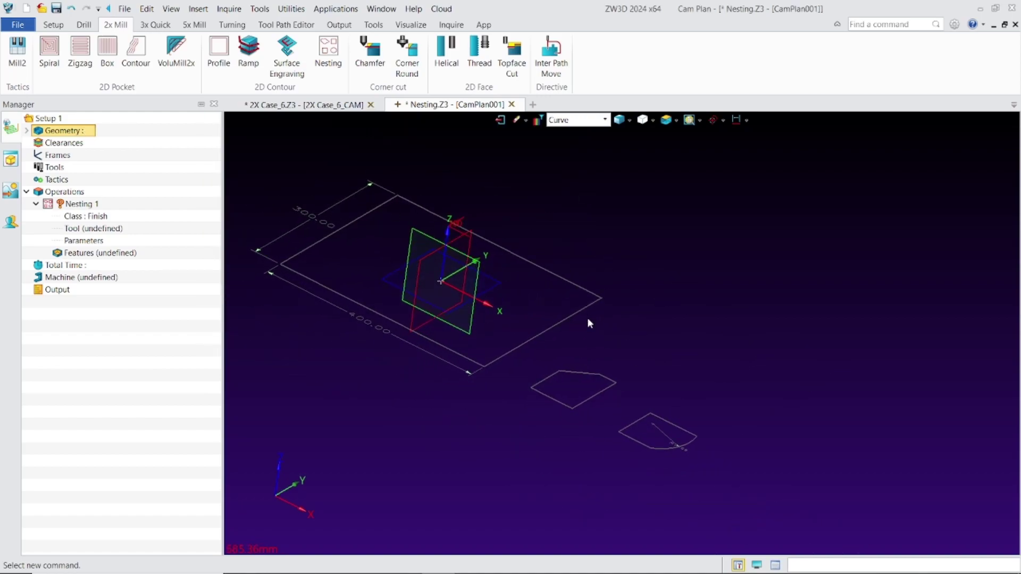
{"action": "right_click_drag", "start_coordinate": [588, 319], "coordinate": [690, 334]}
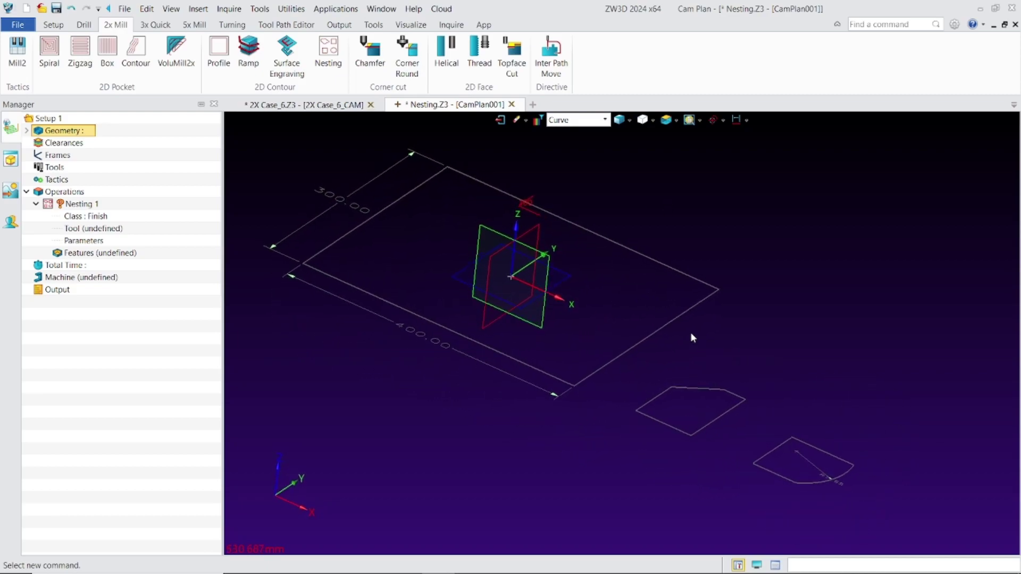
{"action": "middle_click_drag", "start_coordinate": [690, 334], "coordinate": [707, 347]}
{"action": "left_click", "coordinate": [27, 130]}
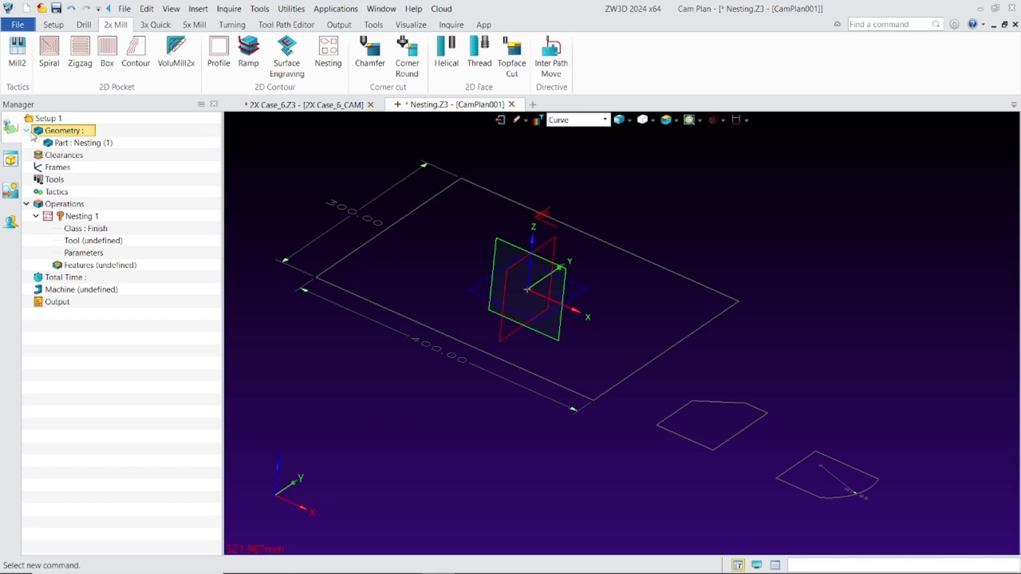
- Start a nest profile and pick the 400 by 300 rectangle's four curves from top view
{"action": "left_click", "coordinate": [55, 25]}
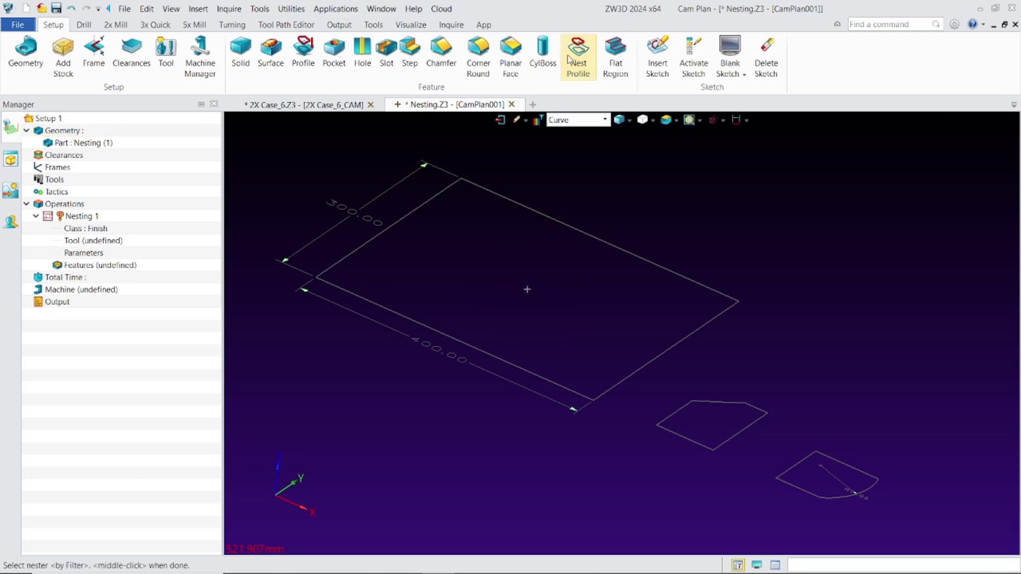
{"action": "key", "text": "Escape"}
{"action": "left_click", "coordinate": [578, 53]}
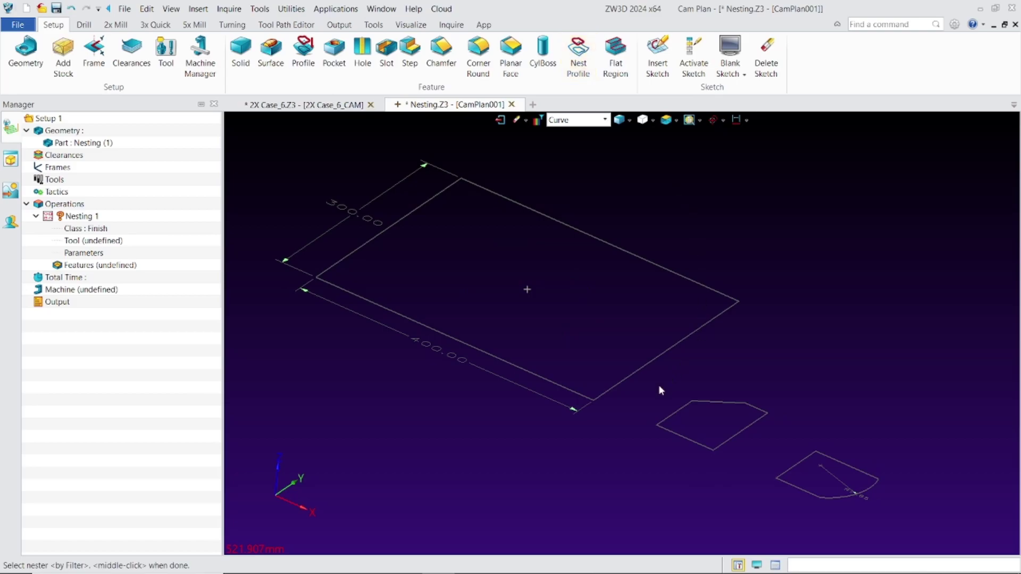
{"action": "right_click_drag", "start_coordinate": [659, 386], "coordinate": [711, 384]}
{"action": "scroll", "coordinate": [408, 253], "scroll_direction": "up", "scroll_amount": 1}
{"action": "mouse_move", "coordinate": [408, 255]}
{"action": "right_mouse_down"}
{"action": "mouse_move", "coordinate": [296, 196]}
{"action": "mouse_move", "coordinate": [401, 256]}
{"action": "right_mouse_up"}
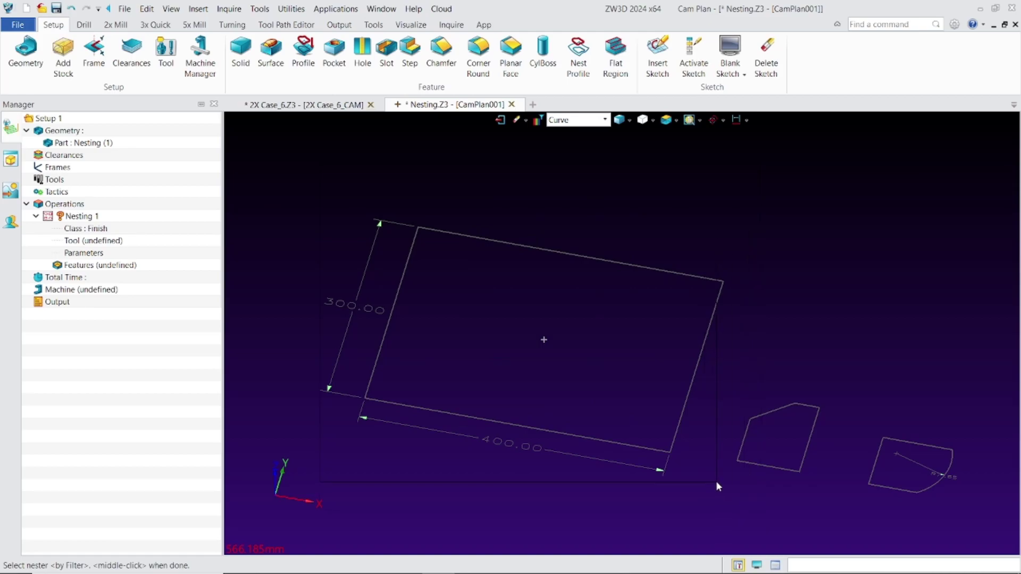
{"action": "left_click_drag", "start_coordinate": [717, 482], "coordinate": [718, 476]}
{"action": "right_click_drag", "start_coordinate": [340, 234], "coordinate": [378, 237]}
{"action": "left_click_drag", "start_coordinate": [318, 228], "coordinate": [722, 485]}
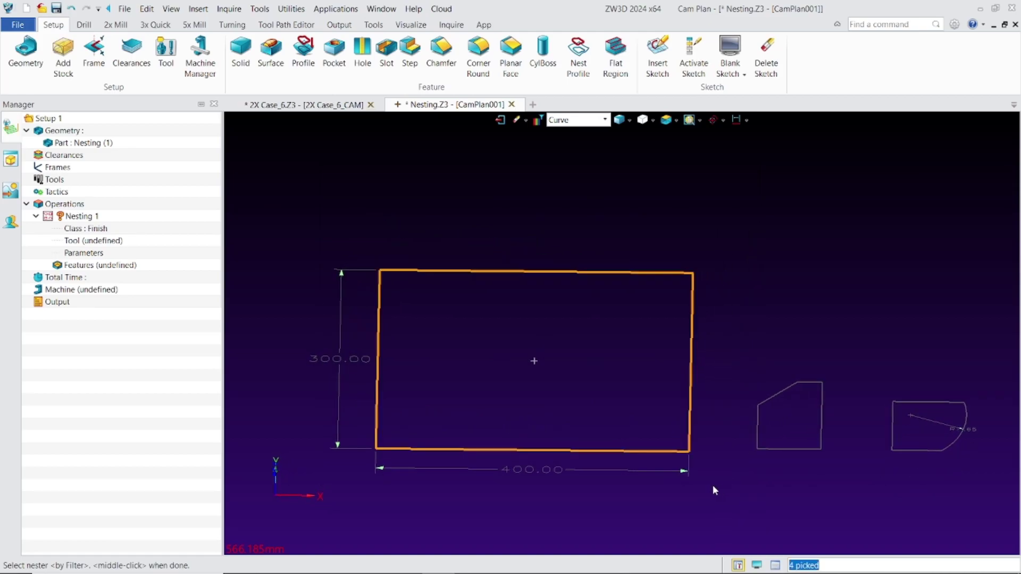
{"action": "middle_click", "coordinate": [376, 221]}
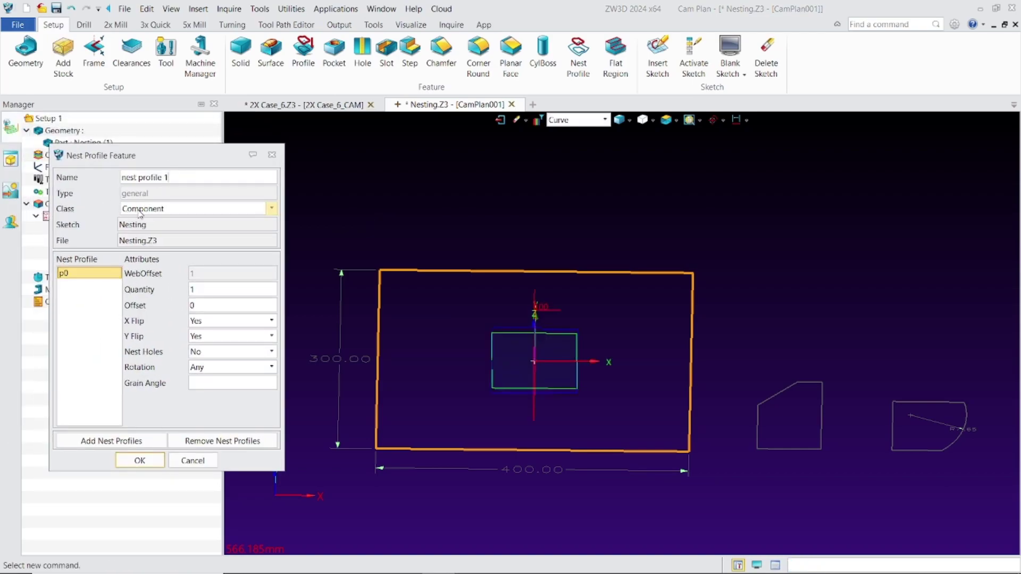
- Set the profile class to Blank, confirm, and check nest profile 1 under Part : Nesting
{"action": "left_click", "coordinate": [140, 210]}
{"action": "left_click", "coordinate": [141, 231]}
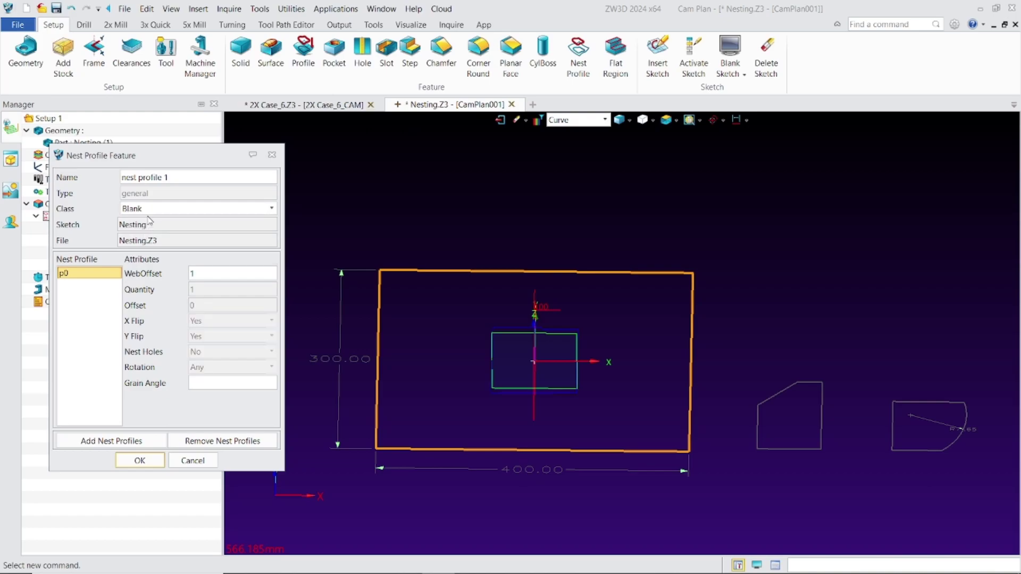
{"action": "left_click", "coordinate": [139, 461]}
{"action": "left_click", "coordinate": [34, 143]}
{"action": "left_click", "coordinate": [104, 155]}
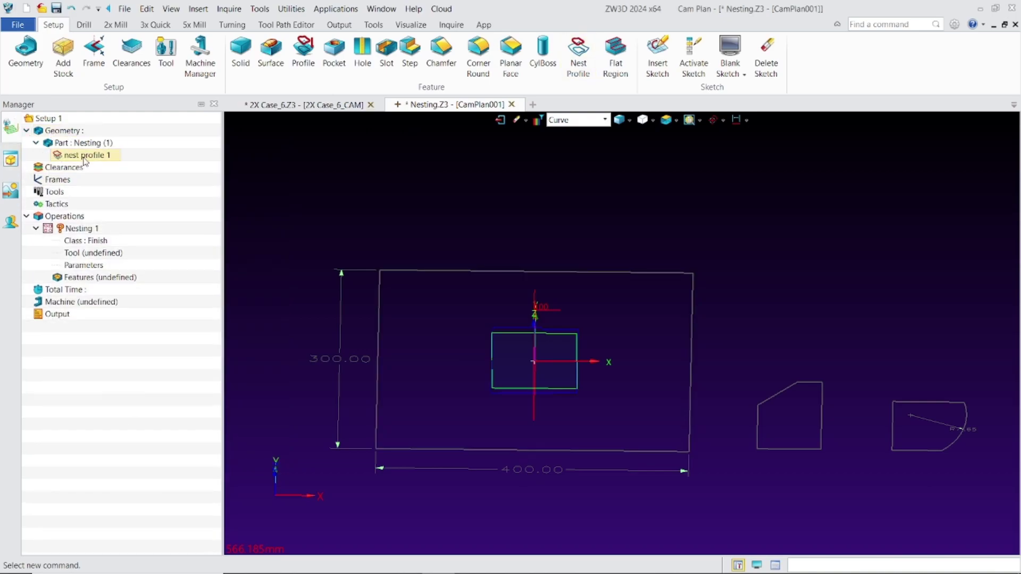
- Start another nest profile from both part outlines, keeping the class as Component
{"action": "right_click_drag", "start_coordinate": [312, 200], "coordinate": [356, 149]}
{"action": "left_click", "coordinate": [574, 56]}
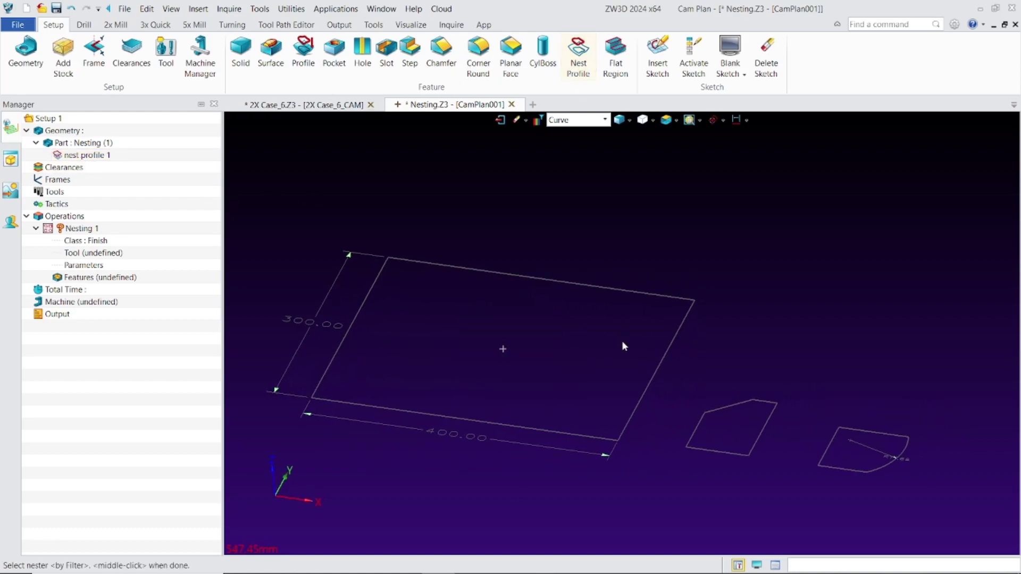
{"action": "mouse_move", "coordinate": [621, 341]}
{"action": "right_mouse_down"}
{"action": "mouse_move", "coordinate": [634, 337]}
{"action": "mouse_move", "coordinate": [511, 263]}
{"action": "right_mouse_up"}
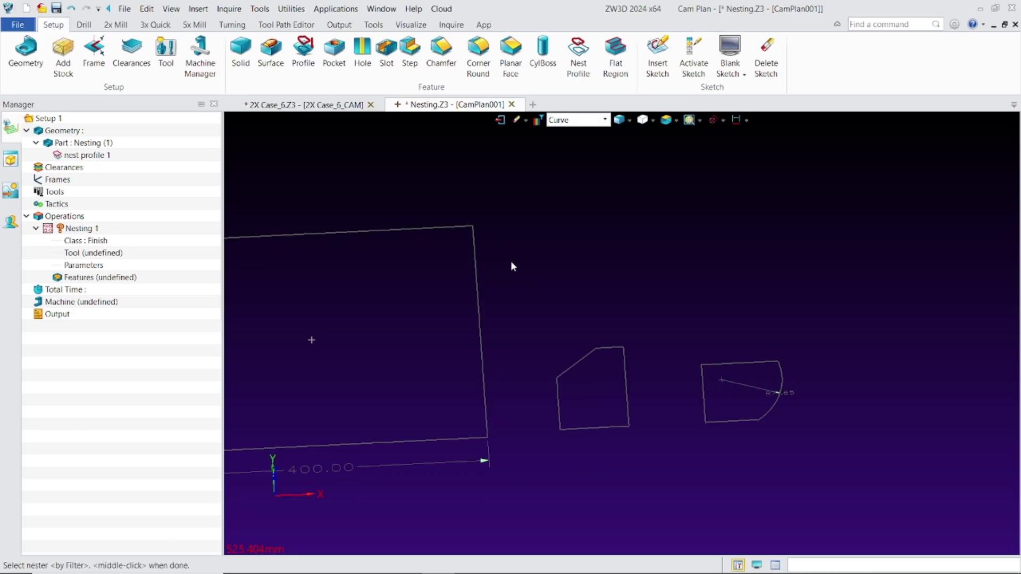
{"action": "left_click_drag", "start_coordinate": [869, 490], "coordinate": [867, 490]}
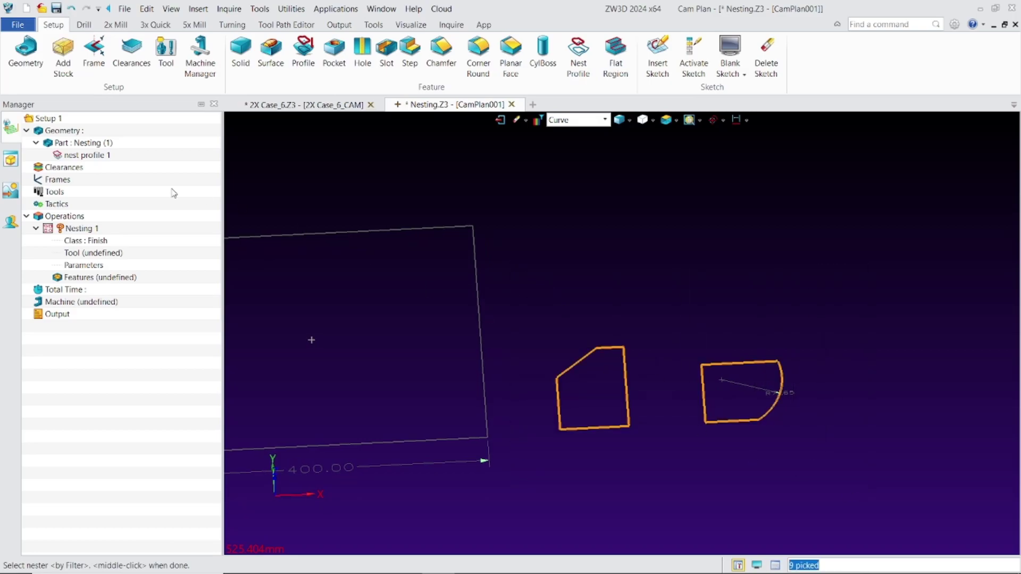
{"action": "middle_click", "coordinate": [485, 202]}
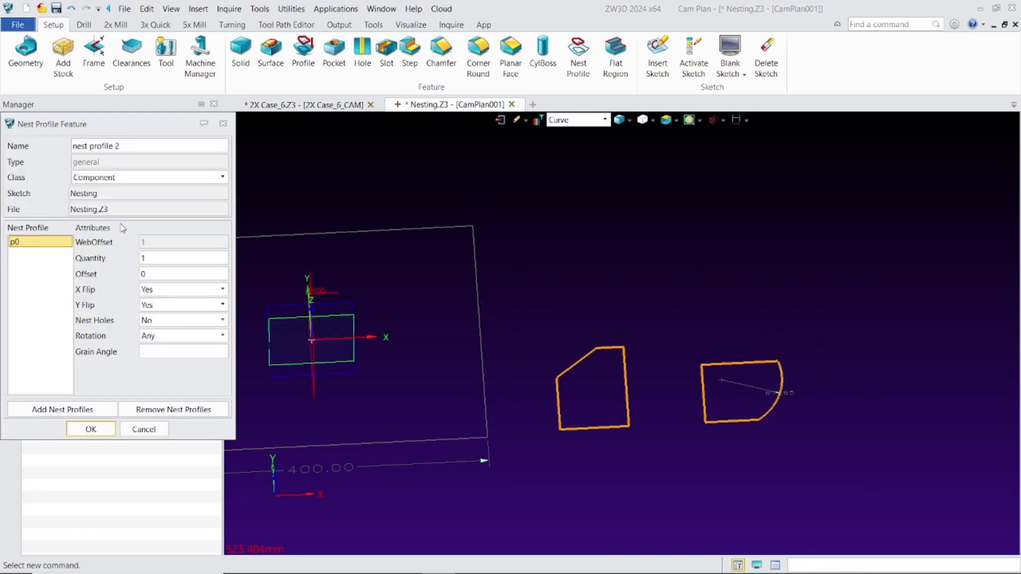
{"action": "left_click", "coordinate": [133, 181]}
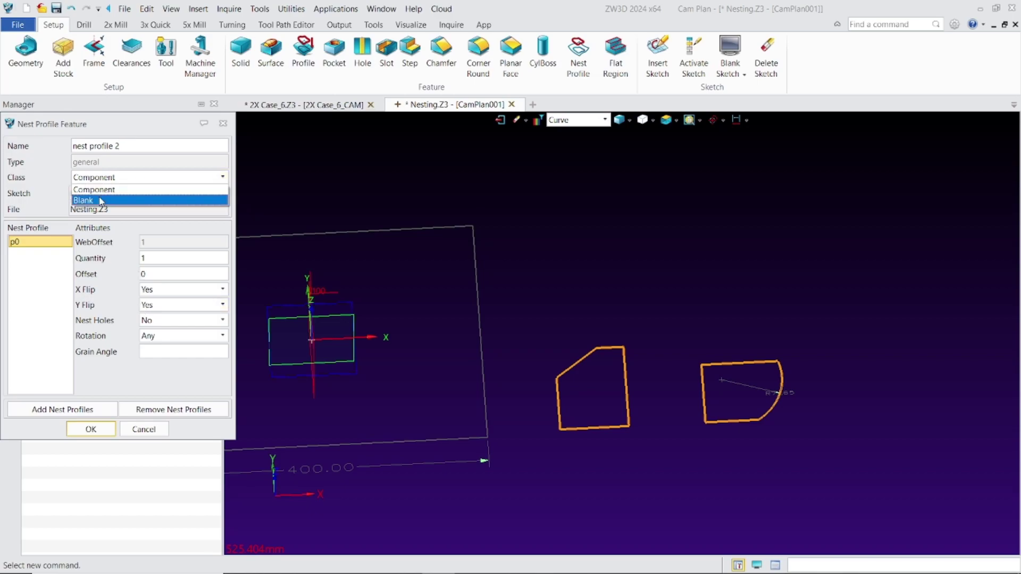
{"action": "left_click", "coordinate": [101, 191]}
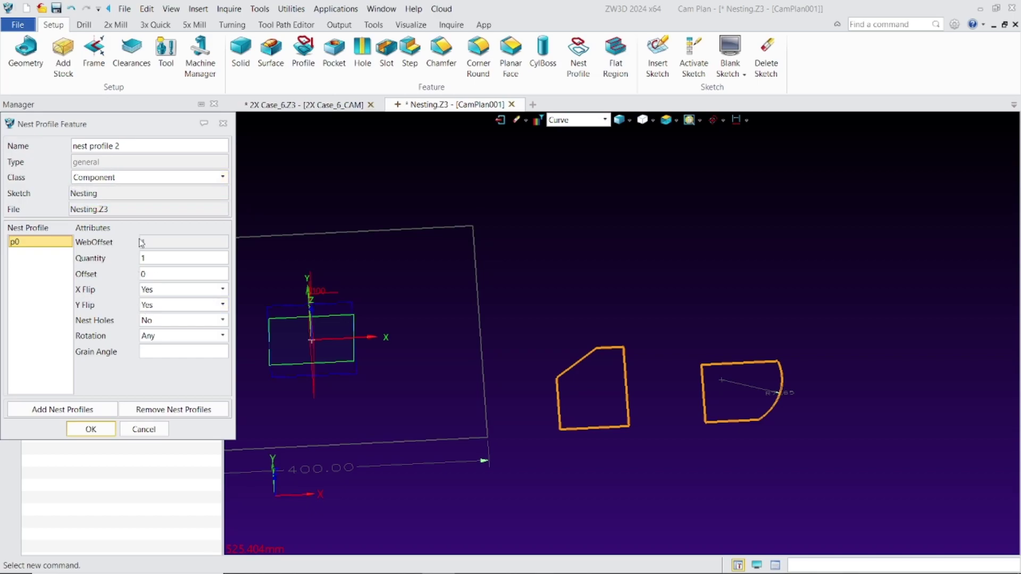
- Name the profile 'Nest test' with quantity 5 and confirm it
{"action": "left_click_drag", "start_coordinate": [127, 144], "coordinate": [81, 146]}
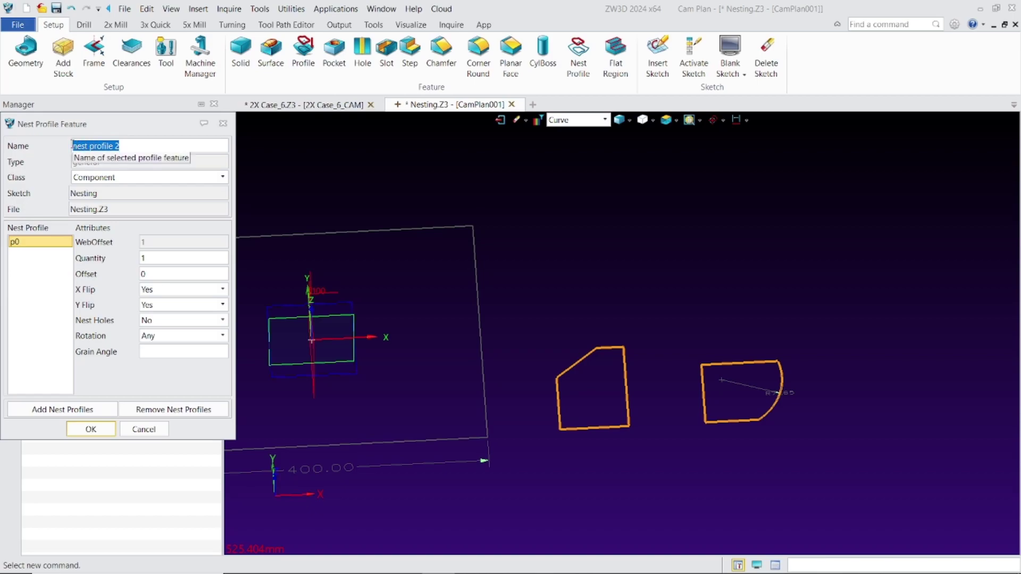
{"action": "type", "text": "Nest test"}
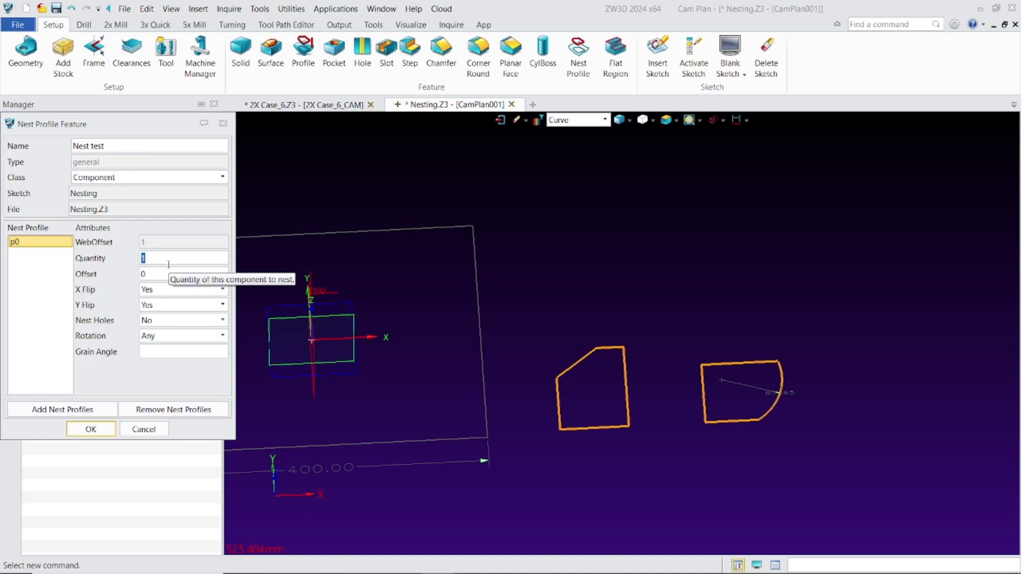
{"action": "left_click", "coordinate": [87, 427]}
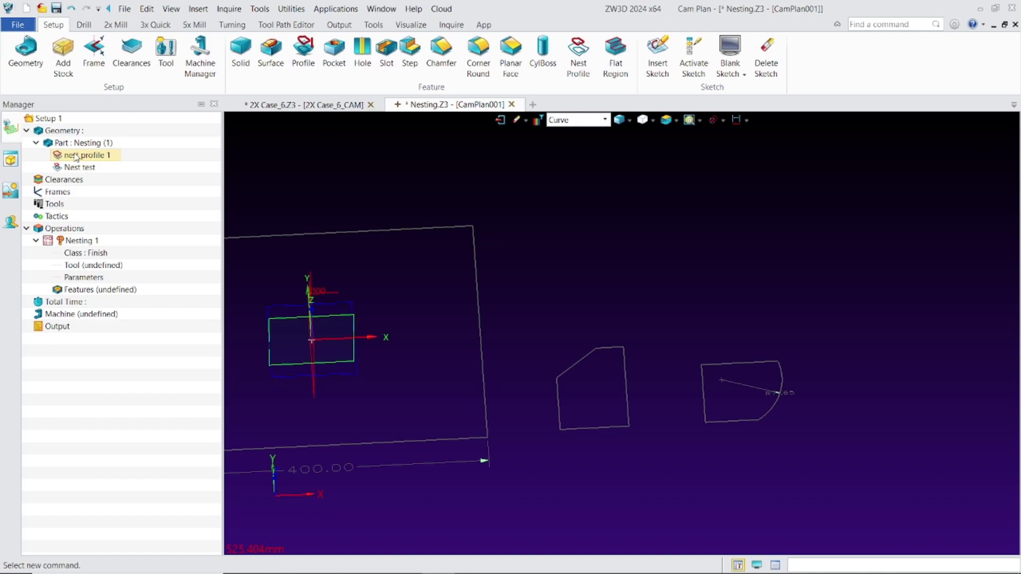
- Add nest profile 1 and Nest test to Nesting 1, and create flame Tool 1 with Flame Dia 3
{"action": "left_click_drag", "start_coordinate": [76, 158], "coordinate": [108, 294]}
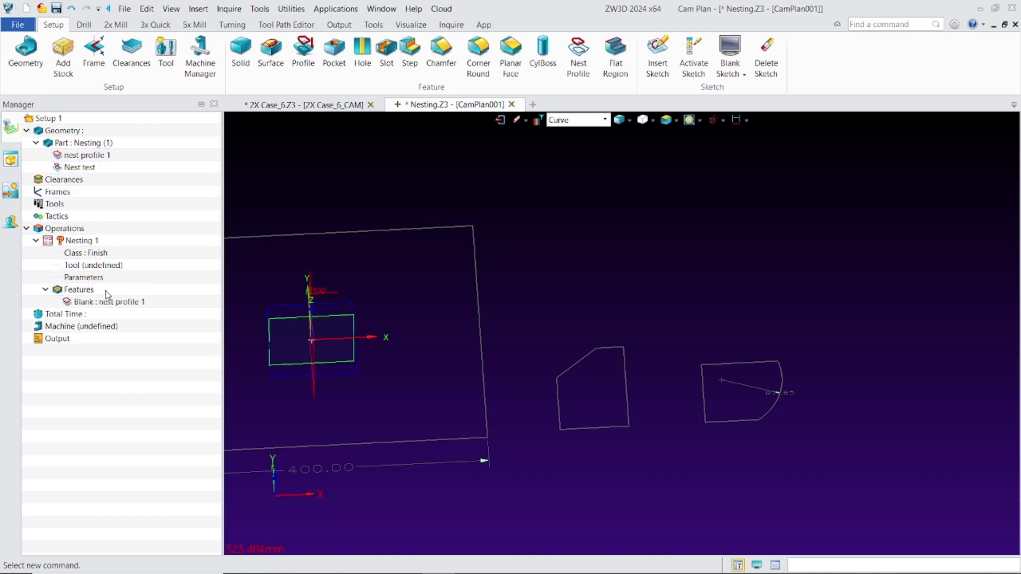
{"action": "left_click_drag", "start_coordinate": [75, 168], "coordinate": [115, 303]}
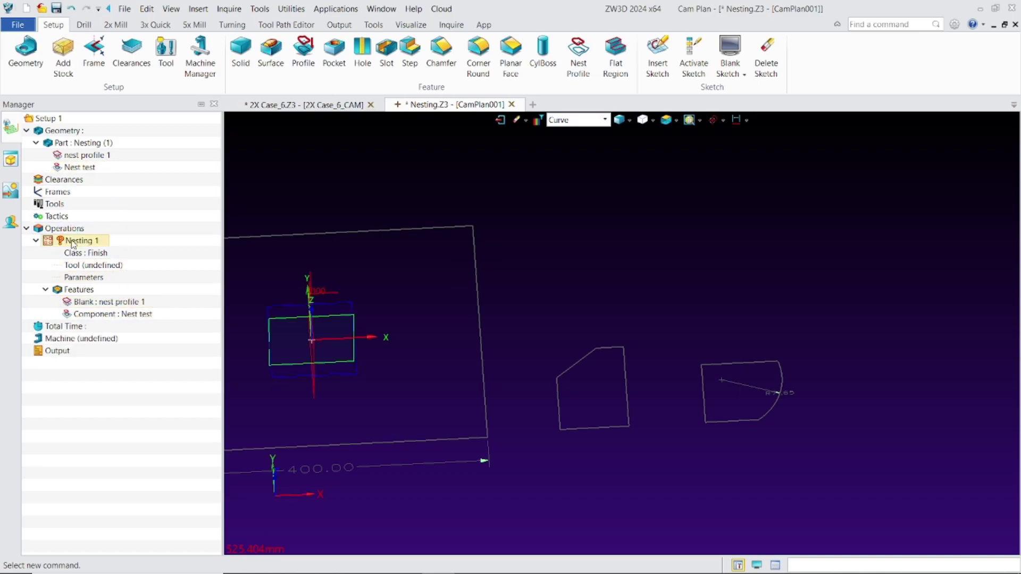
{"action": "double_click", "coordinate": [89, 265]}
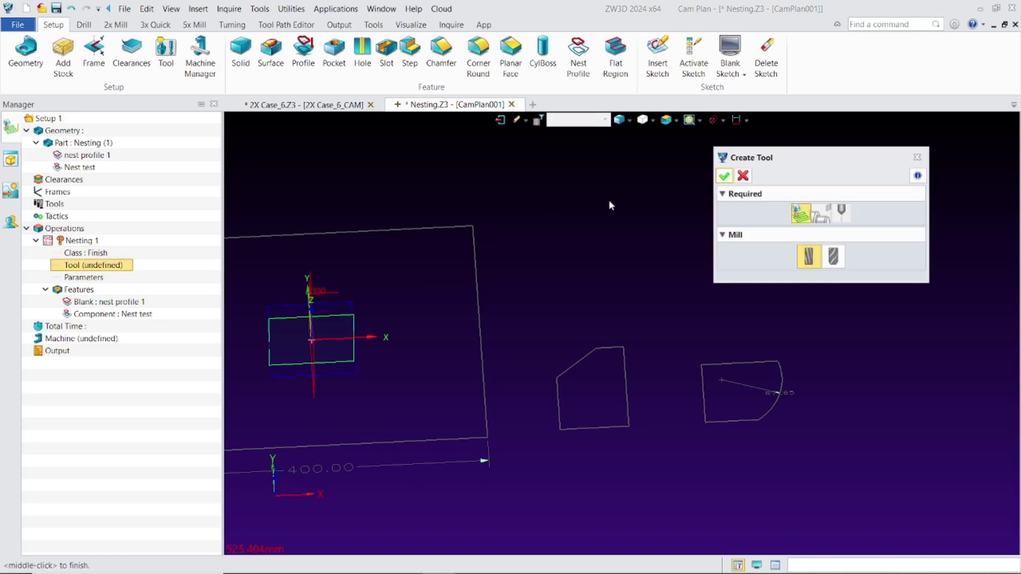
{"action": "left_click", "coordinate": [724, 176]}
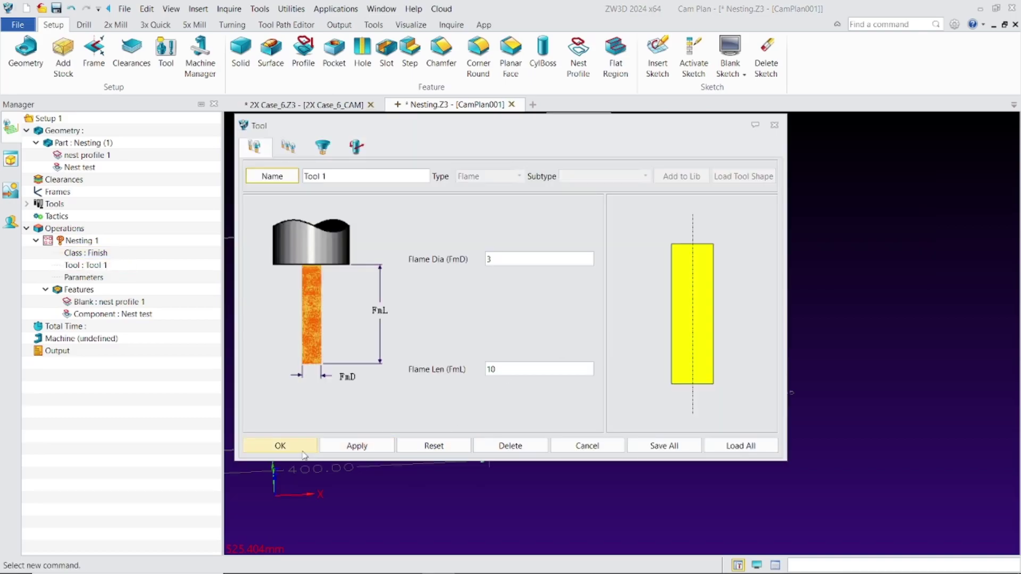
{"action": "left_click", "coordinate": [281, 446]}
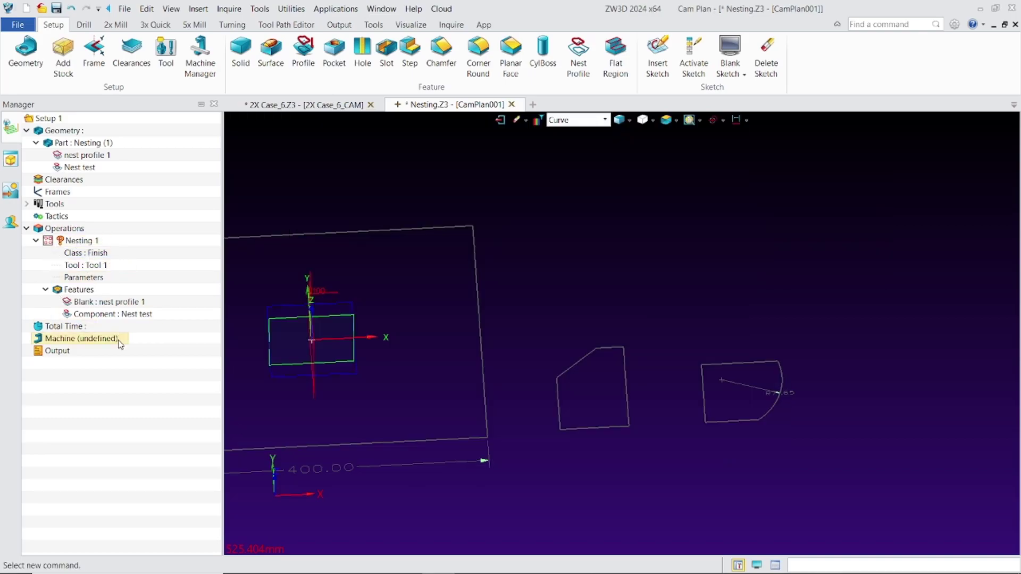
- Set Nesting 1's overlap and underlap distances to 1, calculate its toolpath, and start verification
{"action": "double_click", "coordinate": [79, 240]}
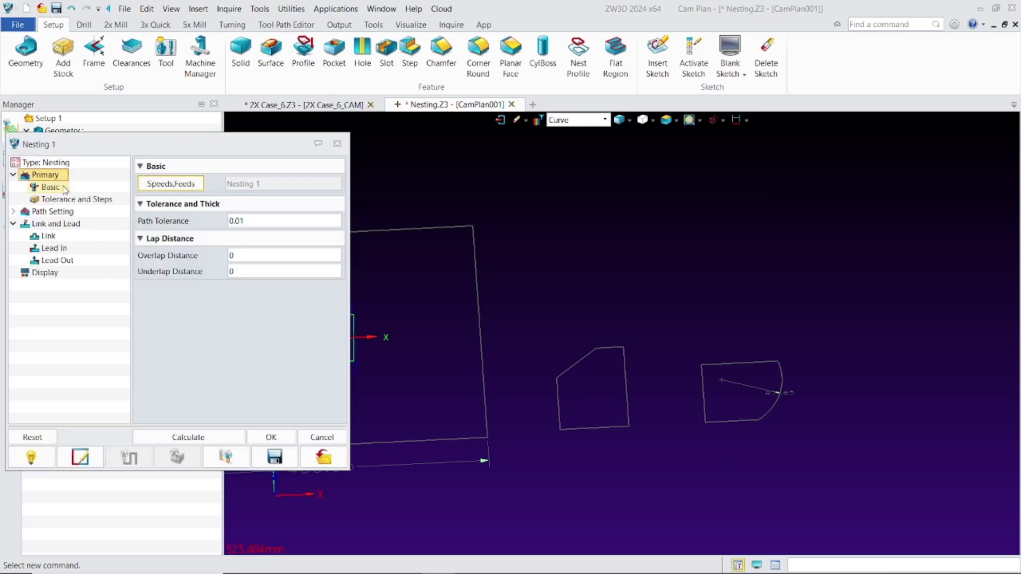
{"action": "left_click", "coordinate": [53, 200]}
{"action": "left_click", "coordinate": [53, 212]}
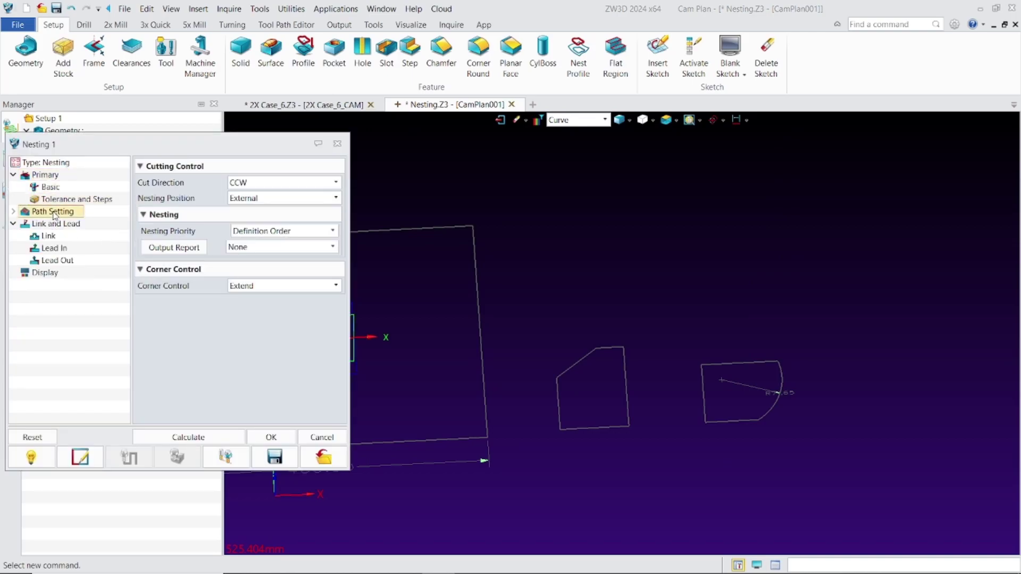
{"action": "left_click", "coordinate": [58, 200]}
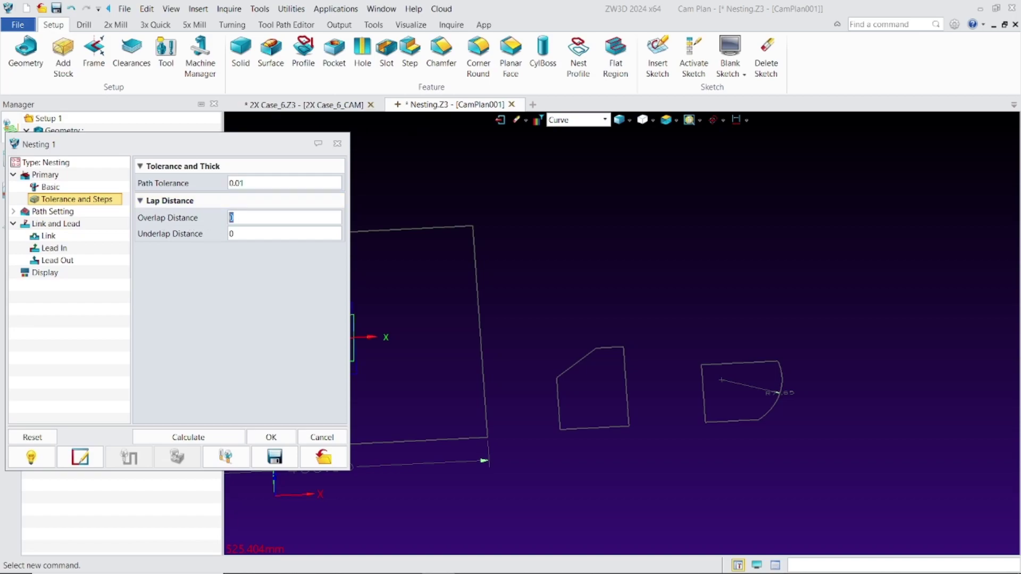
{"action": "left_click", "coordinate": [187, 439]}
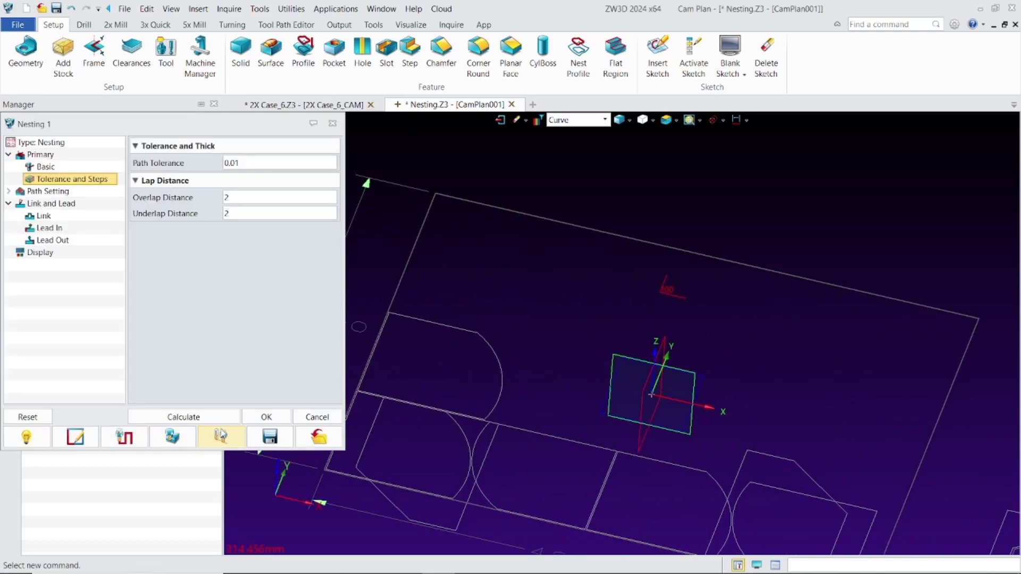
{"action": "double_click", "coordinate": [225, 197]}
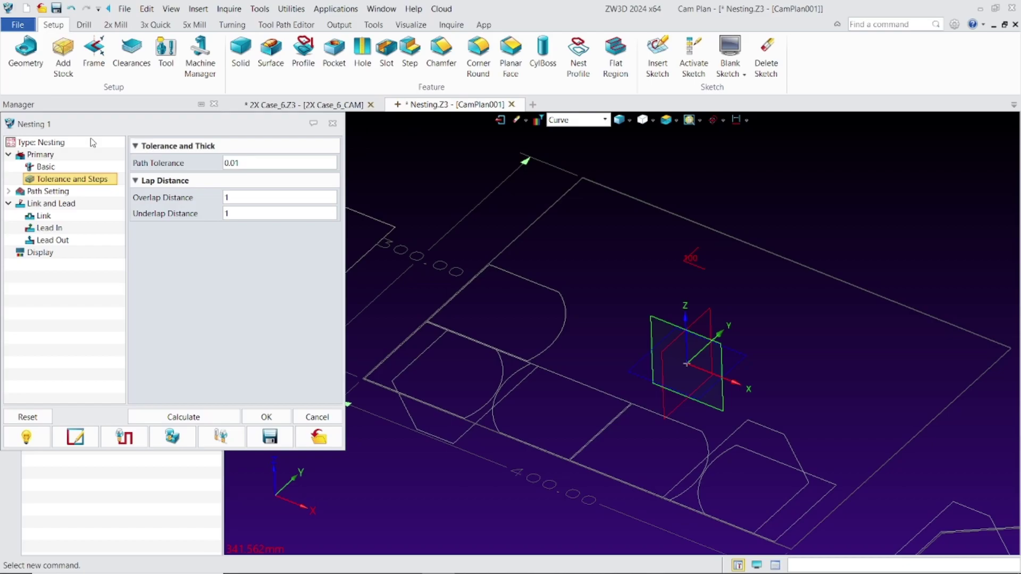
{"action": "left_click", "coordinate": [124, 438]}
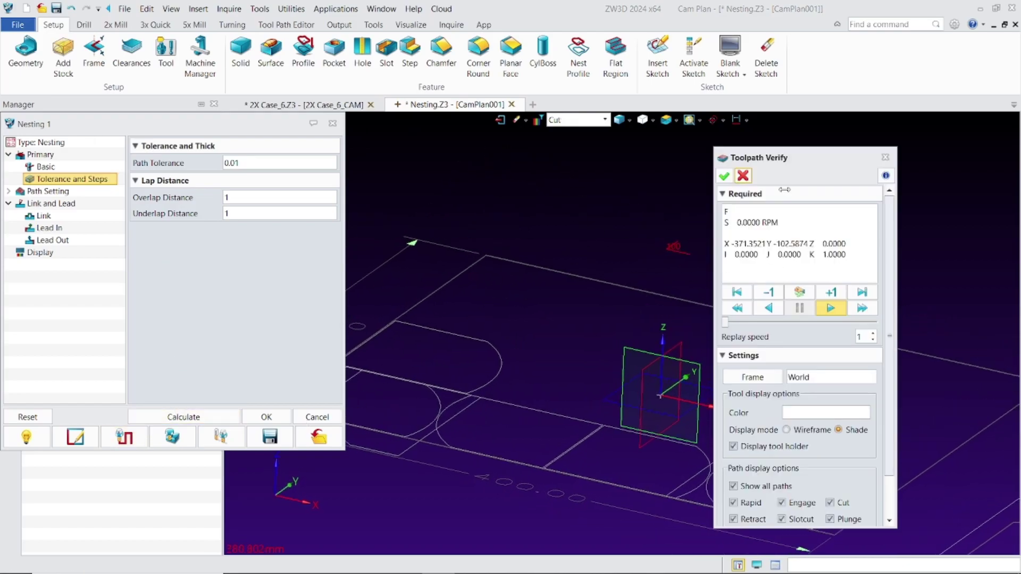
- Play and replay the nesting toolpath simulation, then close Toolpath Verify and the Nesting 1 dialog
{"action": "left_click", "coordinate": [796, 292]}
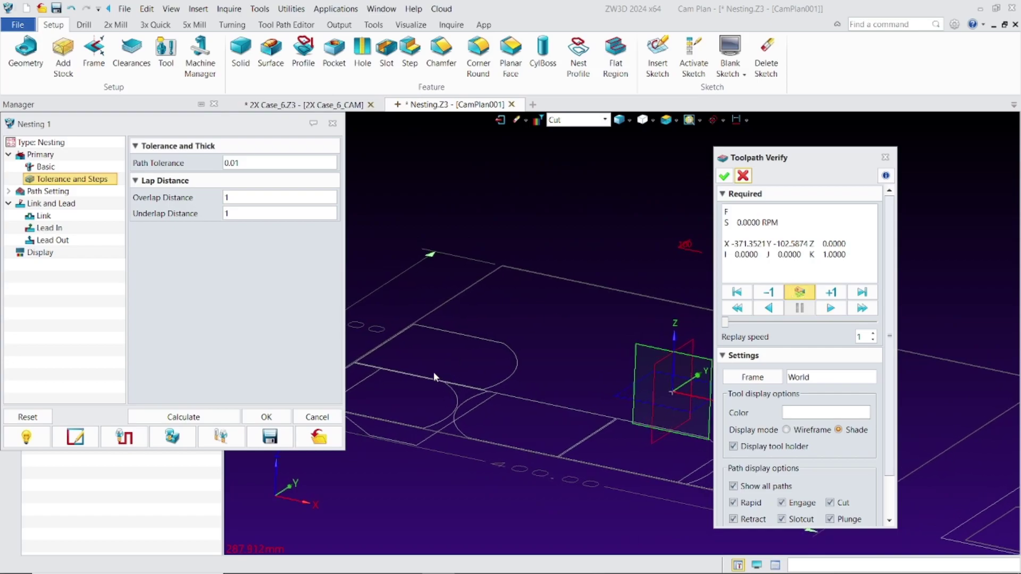
{"action": "left_click", "coordinate": [832, 309]}
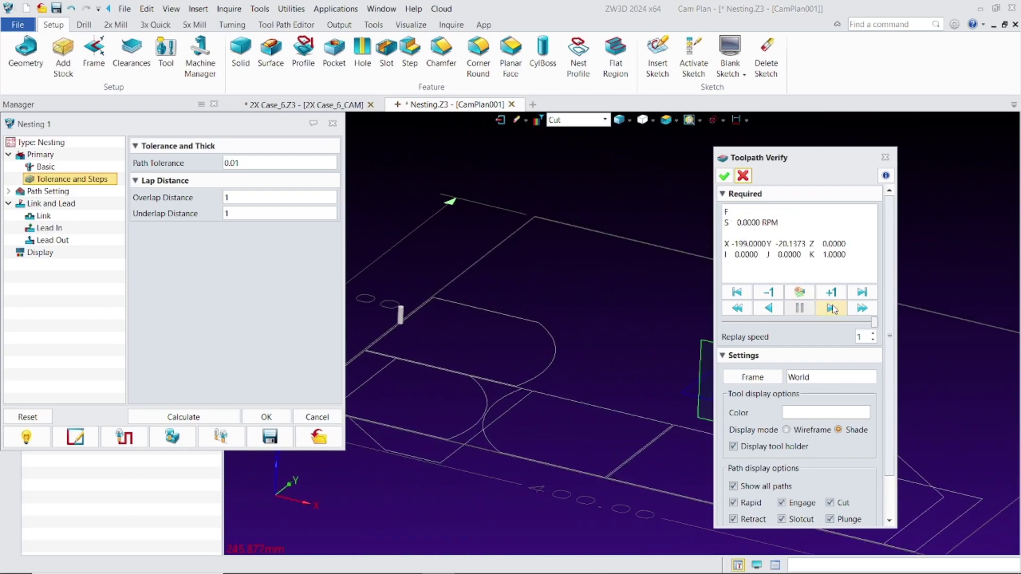
{"action": "left_click_drag", "start_coordinate": [809, 157], "coordinate": [923, 131]}
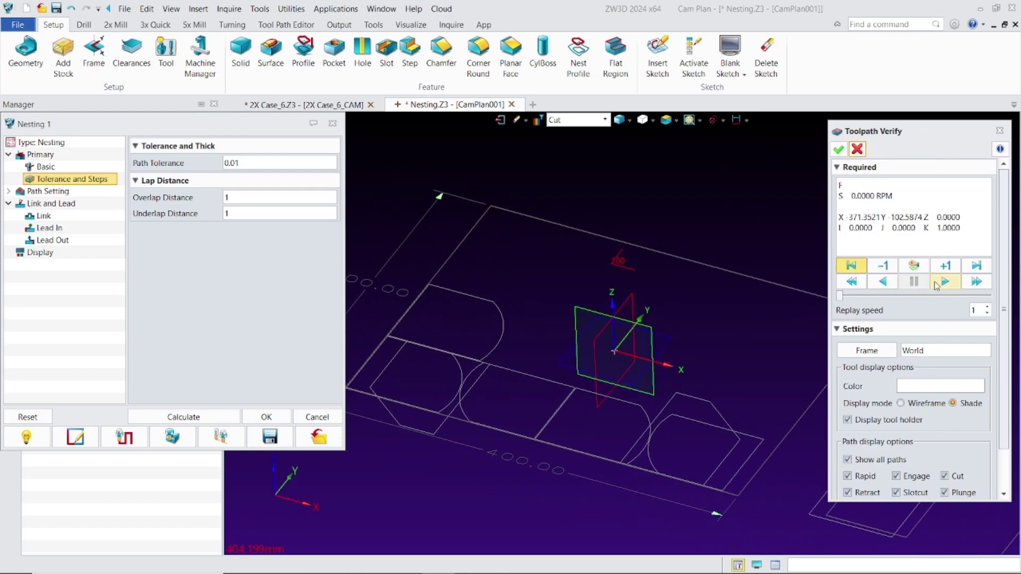
{"action": "left_click", "coordinate": [938, 284]}
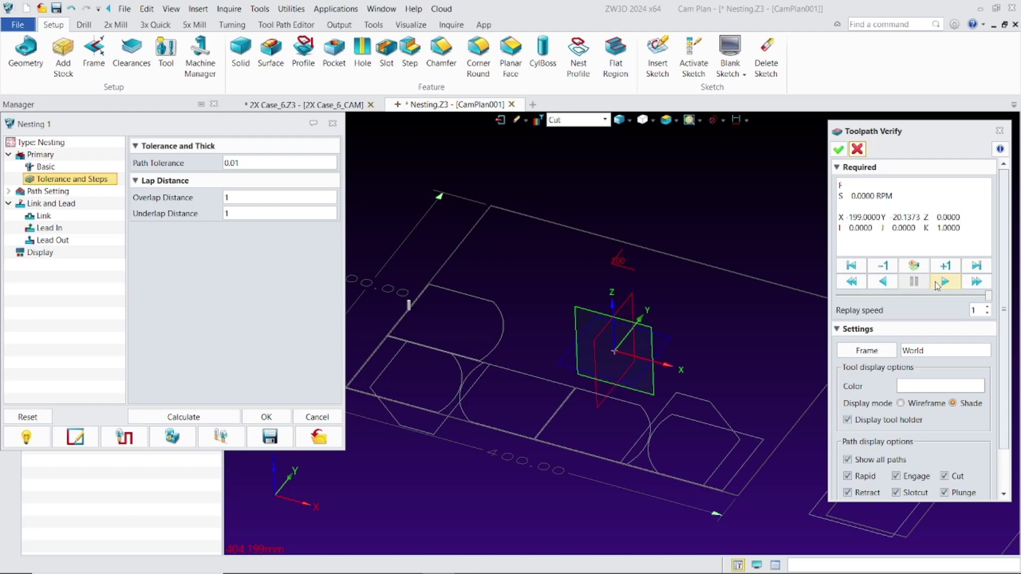
{"action": "left_click", "coordinate": [937, 282]}
{"action": "left_click", "coordinate": [856, 151]}
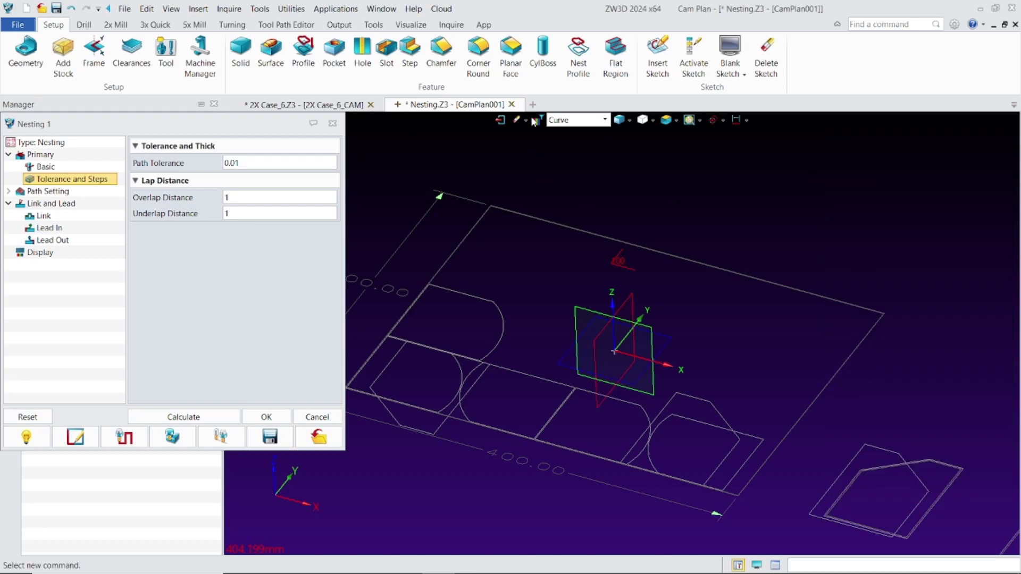
{"action": "left_click", "coordinate": [333, 124]}
- Exit to Root, orbit around the Nesting sketch, exit it, and reopen CamPlan001
{"action": "left_click", "coordinate": [499, 120]}
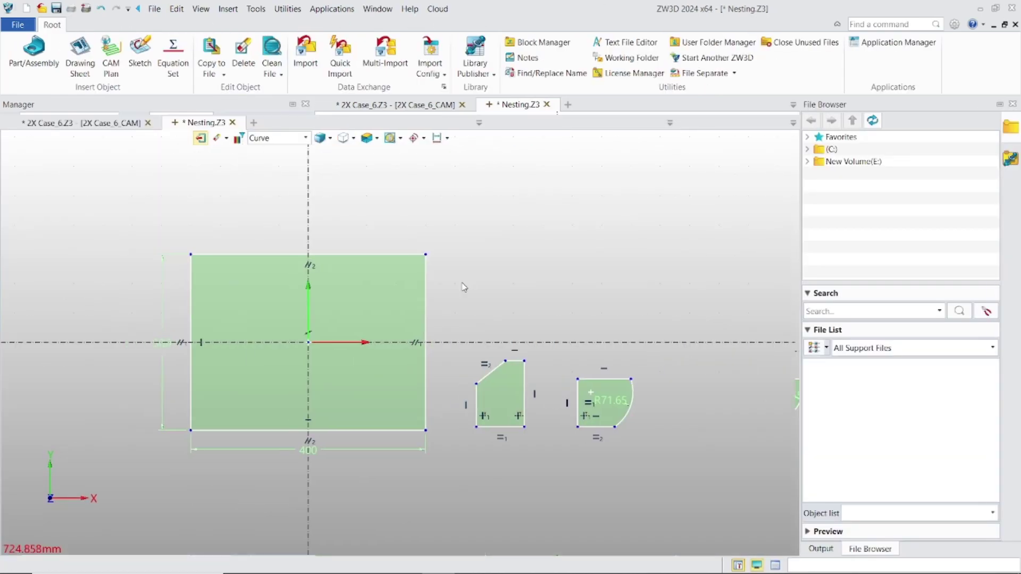
{"action": "mouse_move", "coordinate": [596, 365]}
{"action": "right_mouse_down"}
{"action": "mouse_move", "coordinate": [446, 287]}
{"action": "mouse_move", "coordinate": [239, 251]}
{"action": "mouse_move", "coordinate": [190, 201]}
{"action": "right_mouse_up"}
{"action": "mouse_move", "coordinate": [188, 196]}
{"action": "left_mouse_down"}
{"action": "mouse_move", "coordinate": [479, 424]}
{"action": "mouse_move", "coordinate": [561, 455]}
{"action": "mouse_move", "coordinate": [244, 262]}
{"action": "mouse_move", "coordinate": [212, 223]}
{"action": "left_mouse_up"}
{"action": "middle_click_drag", "start_coordinate": [357, 195], "coordinate": [526, 242]}
{"action": "mouse_move", "coordinate": [527, 242]}
{"action": "left_mouse_down"}
{"action": "mouse_move", "coordinate": [786, 443]}
{"action": "mouse_move", "coordinate": [640, 252]}
{"action": "mouse_move", "coordinate": [537, 244]}
{"action": "left_mouse_up"}
{"action": "right_click_drag", "start_coordinate": [537, 244], "coordinate": [346, 196]}
{"action": "left_click", "coordinate": [23, 42]}
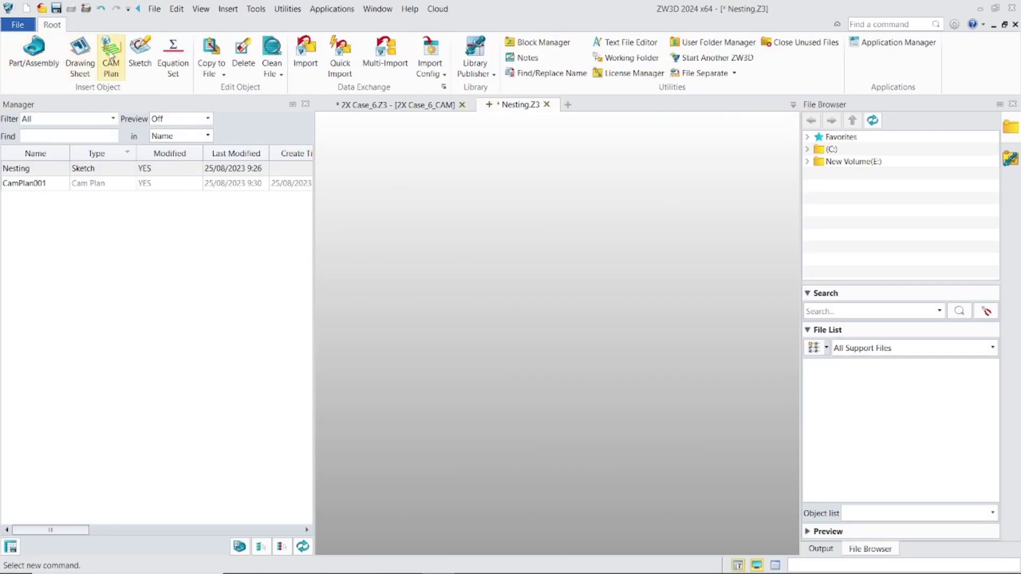
{"action": "double_click", "coordinate": [113, 183]}
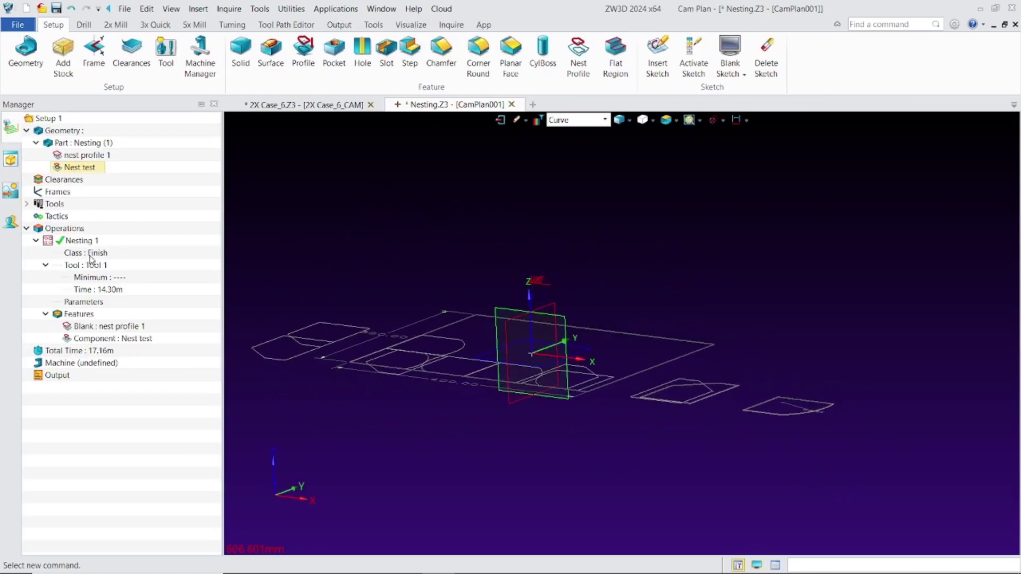
- Confirm the Nest test component with quantity 5 and recalculate the Nesting 1 toolpath
{"action": "double_click", "coordinate": [89, 338]}
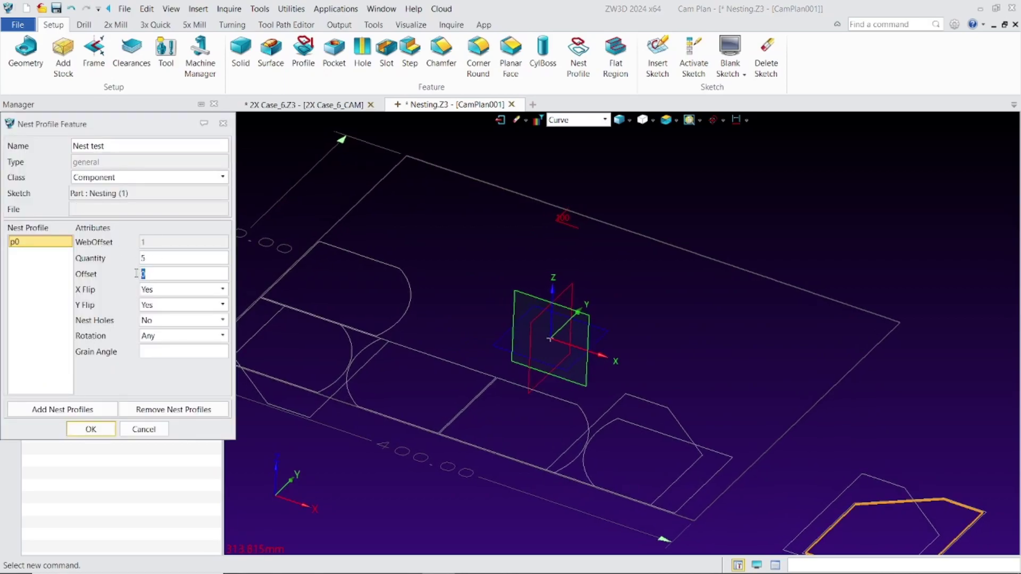
{"action": "left_click", "coordinate": [91, 429]}
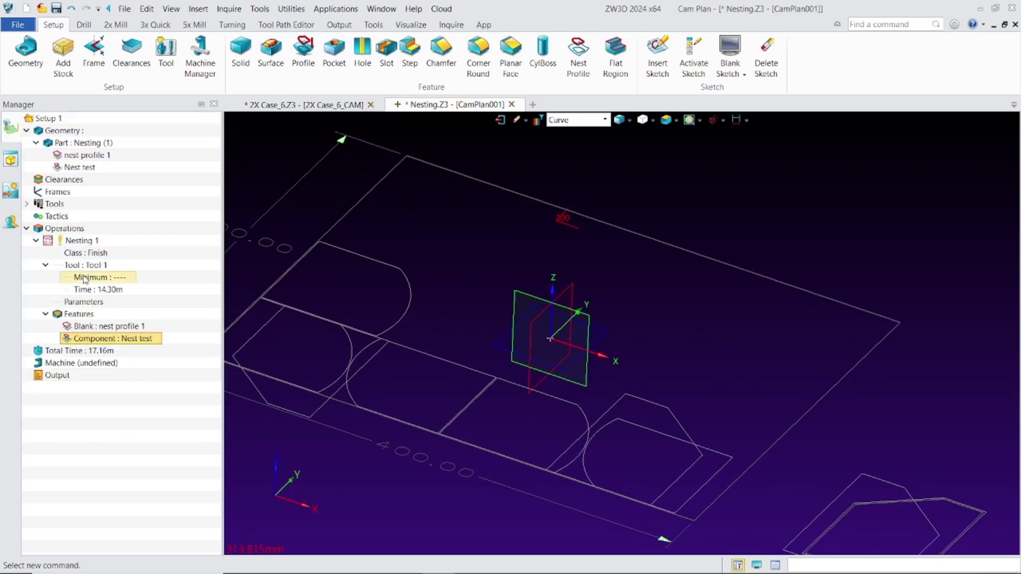
{"action": "left_click", "coordinate": [73, 240]}
{"action": "right_click", "coordinate": [73, 240]}
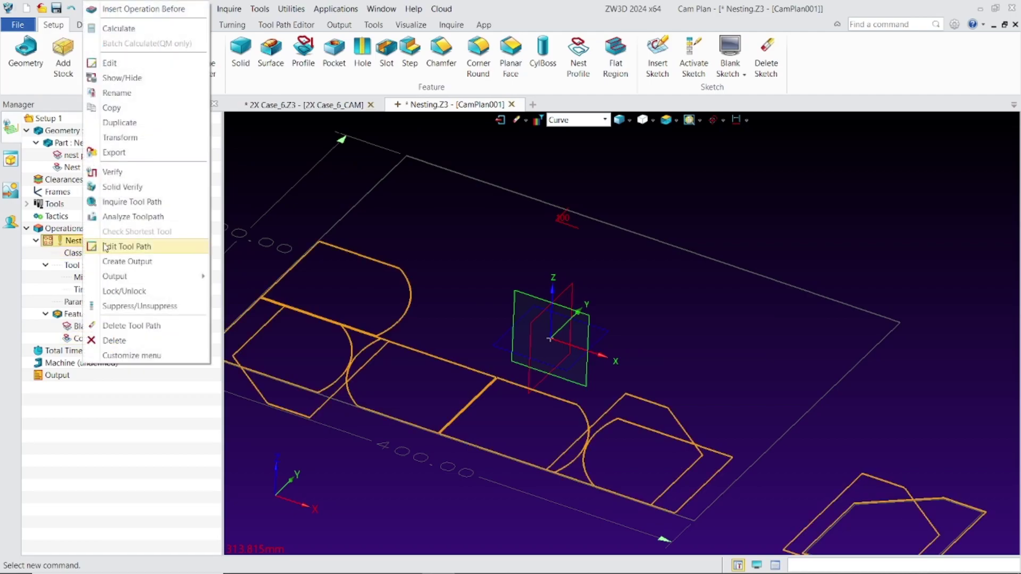
{"action": "left_click", "coordinate": [118, 28]}
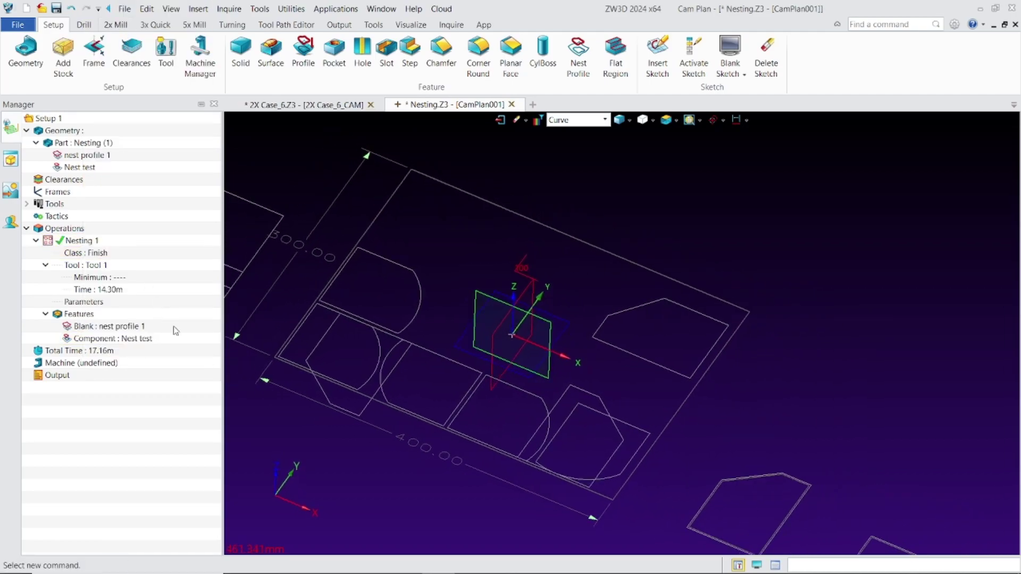
- Orbit and zoom to inspect the recalculated nested layout on the sheet
{"action": "scroll", "coordinate": [567, 419], "scroll_direction": "up", "scroll_amount": 5}
{"action": "right_click_drag", "start_coordinate": [595, 294], "coordinate": [687, 290]}
{"action": "scroll", "coordinate": [688, 289], "scroll_direction": "down", "scroll_amount": 5}
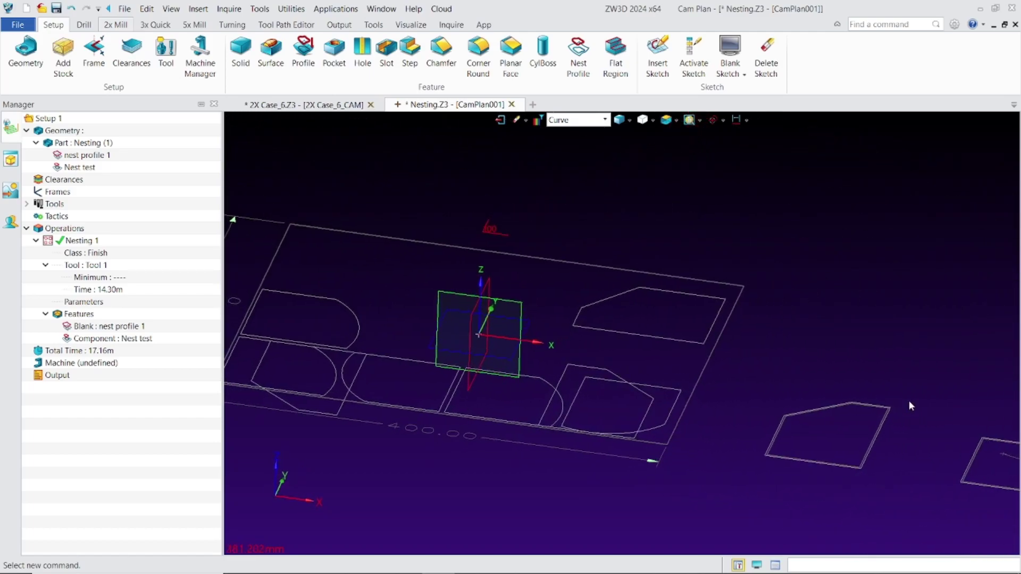
{"action": "right_click_drag", "start_coordinate": [407, 295], "coordinate": [517, 344]}
{"action": "scroll", "coordinate": [518, 348], "scroll_direction": "down", "scroll_amount": 2}
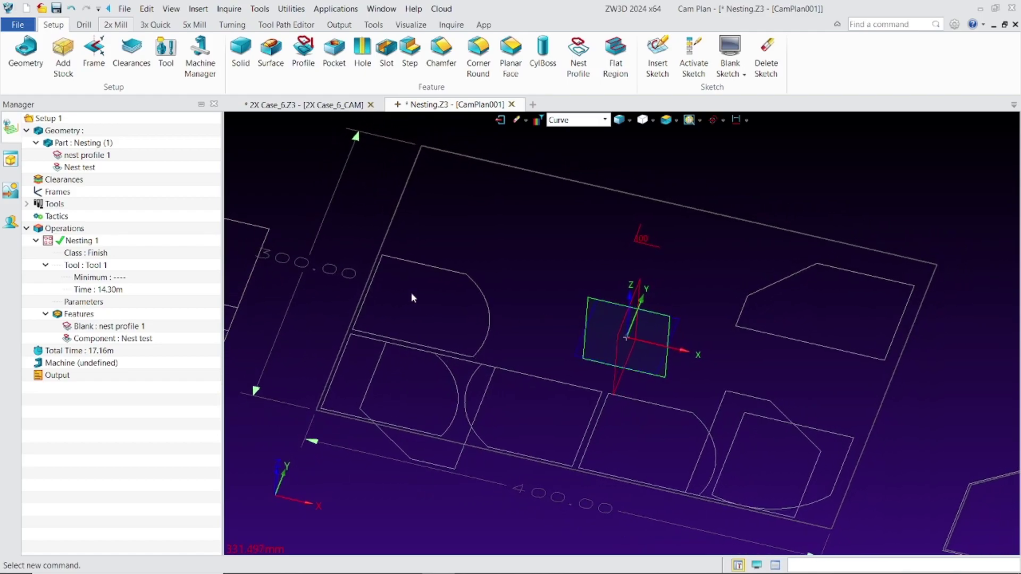
{"action": "left_click", "coordinate": [80, 240]}
{"action": "right_click", "coordinate": [80, 240]}
- Verify and play the Nesting 1 toolpath simulation, then switch to the 2X Case_6.Z3 plan
{"action": "left_click", "coordinate": [123, 172]}
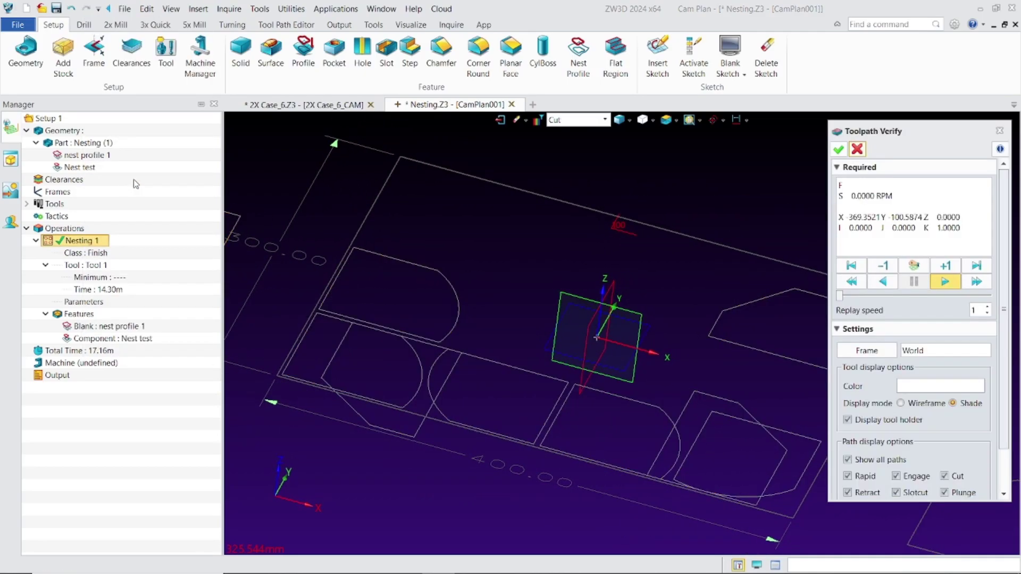
{"action": "left_click", "coordinate": [911, 267]}
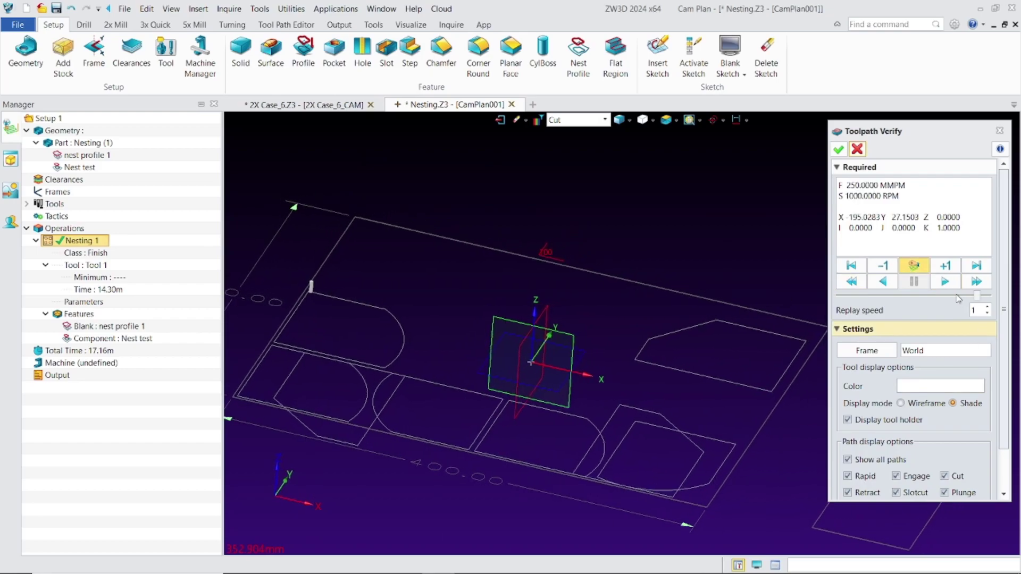
{"action": "left_click", "coordinate": [947, 282]}
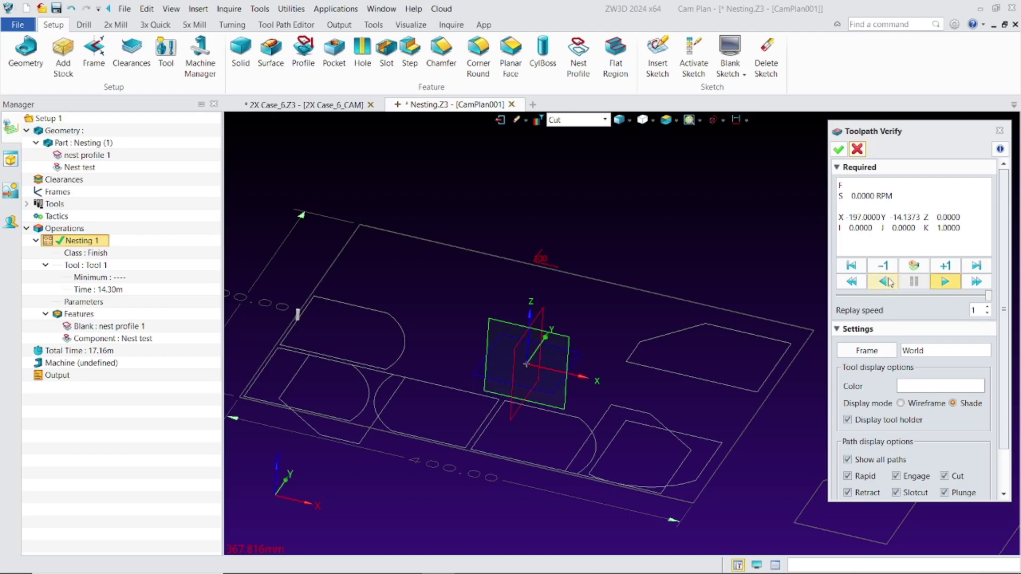
{"action": "left_click", "coordinate": [946, 283]}
{"action": "key", "text": "Escape"}
{"action": "left_click", "coordinate": [306, 105]}
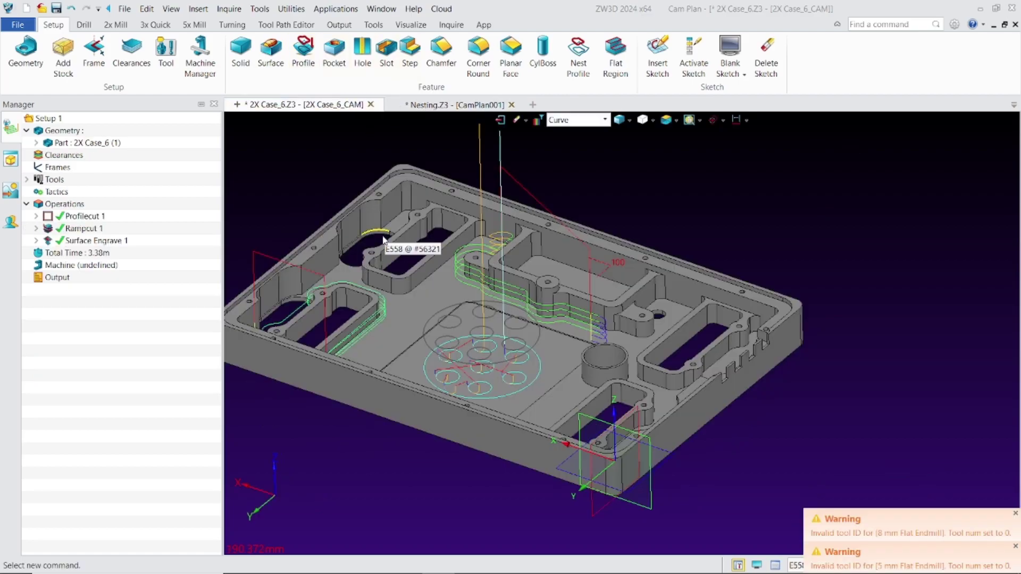